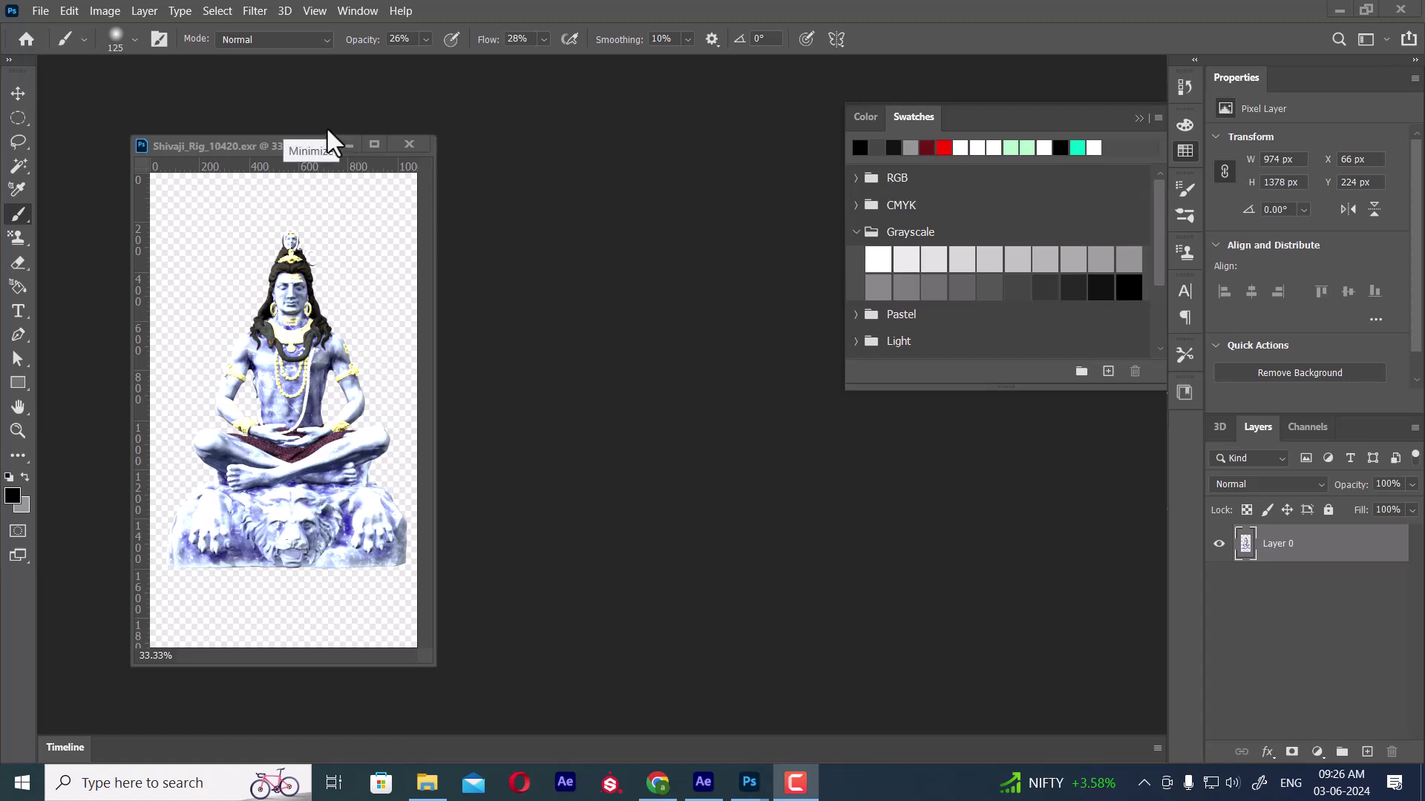
Widen the canvas to 200 percent width with a centre anchor, giving 2160 × 1920 px
{"action": "left_click_drag", "start_coordinate": [276, 150], "coordinate": [439, 158]}
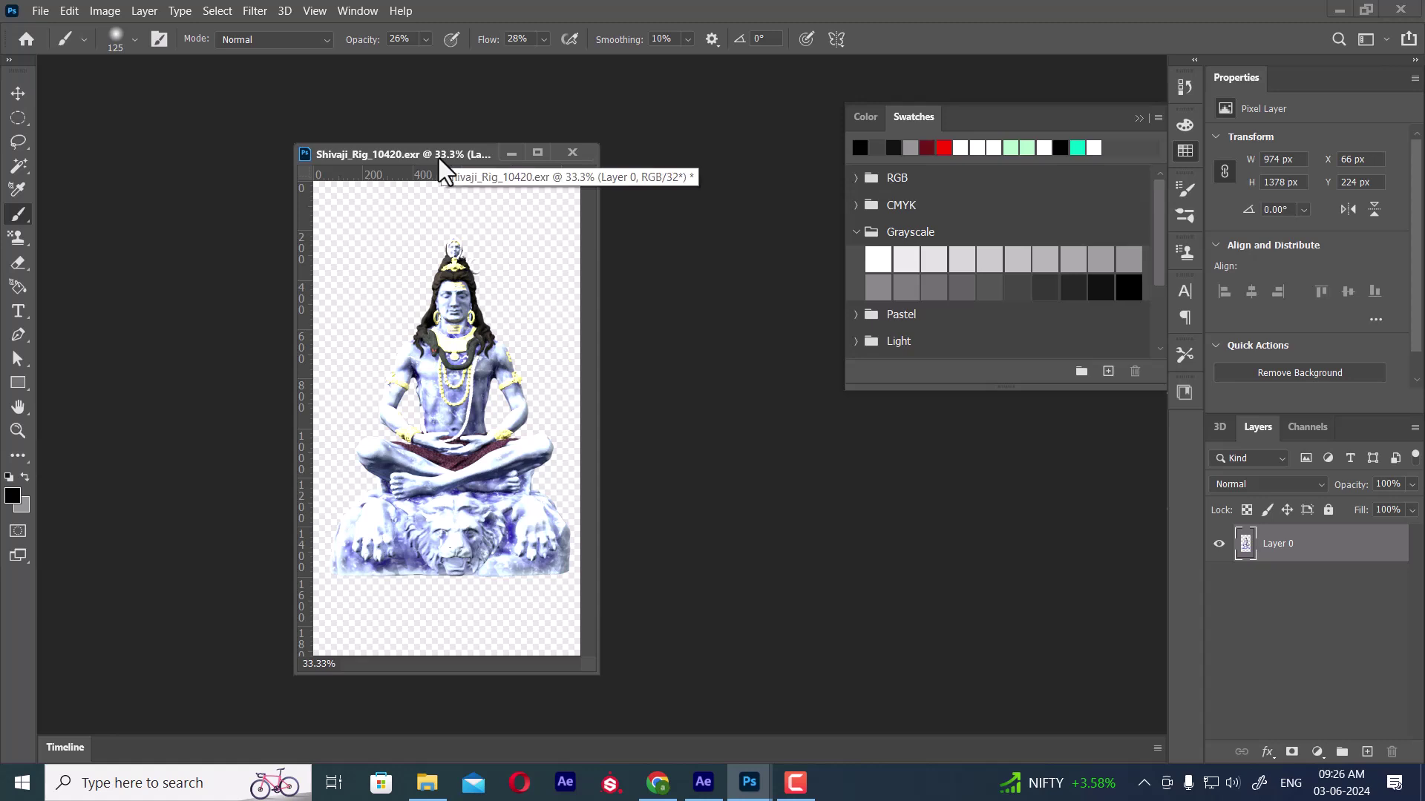
{"action": "right_click", "coordinate": [414, 156]}
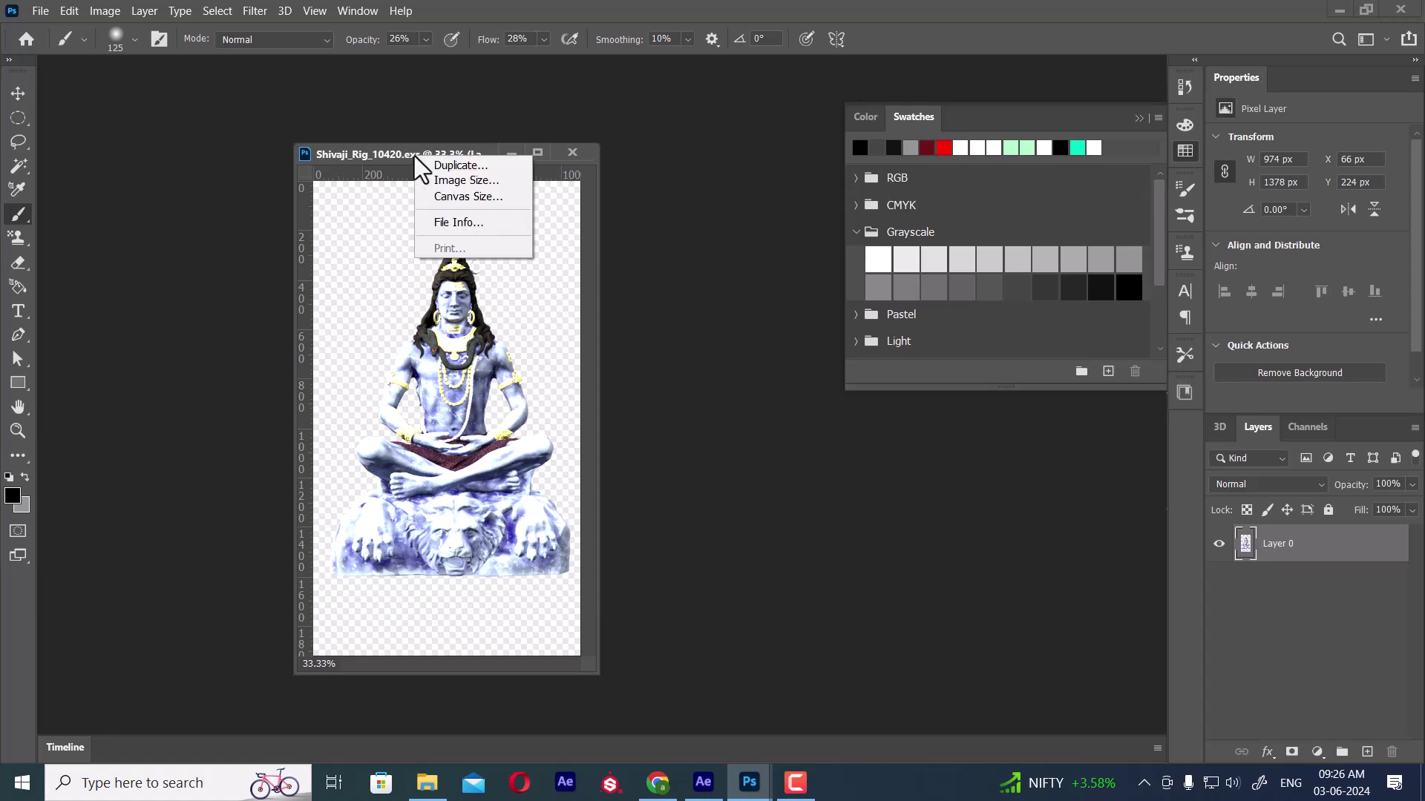
{"action": "left_click", "coordinate": [491, 195]}
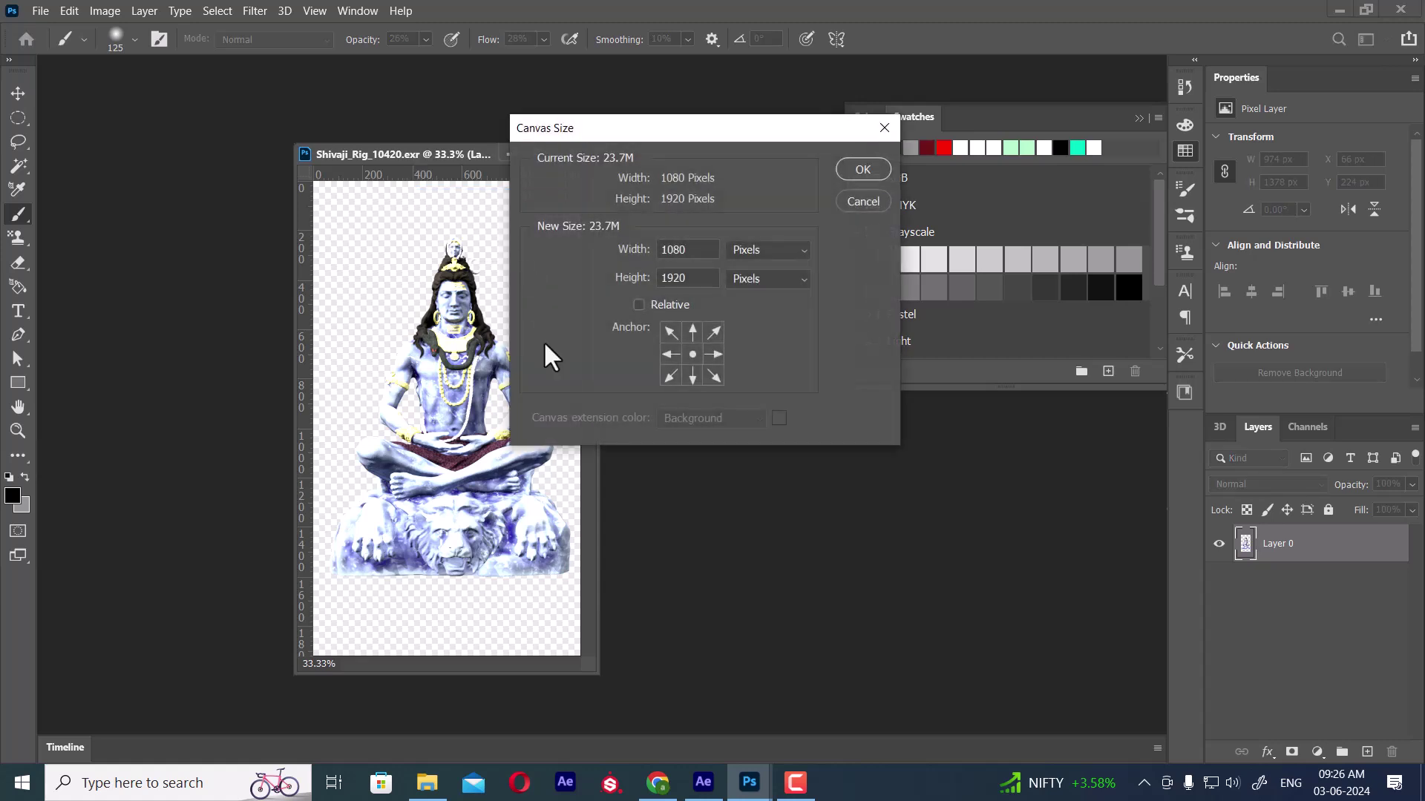
{"action": "left_click", "coordinate": [772, 252]}
{"action": "left_click", "coordinate": [773, 269]}
{"action": "double_click", "coordinate": [681, 256]}
{"action": "type", "text": "2"}
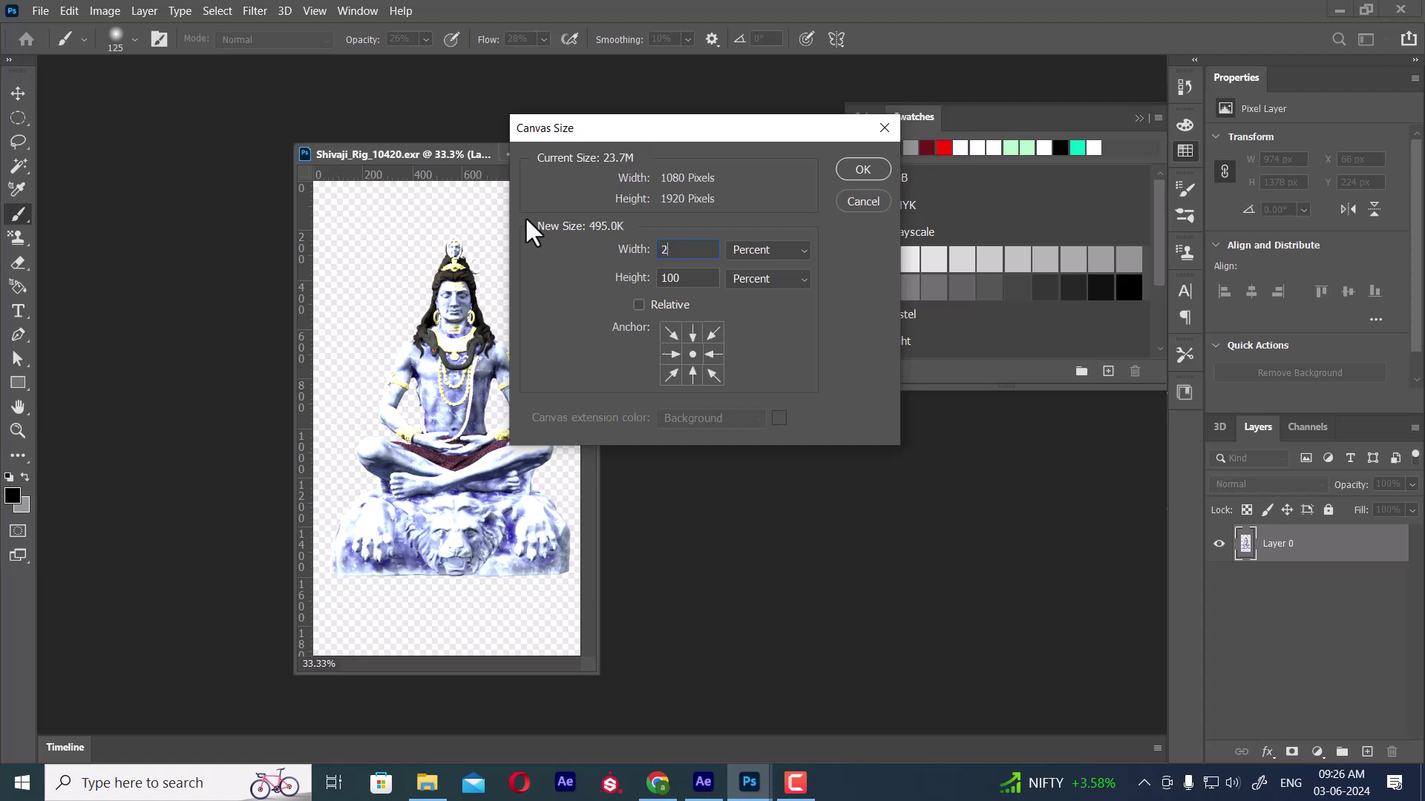
{"action": "type", "text": "00"}
{"action": "key", "text": "Return"}
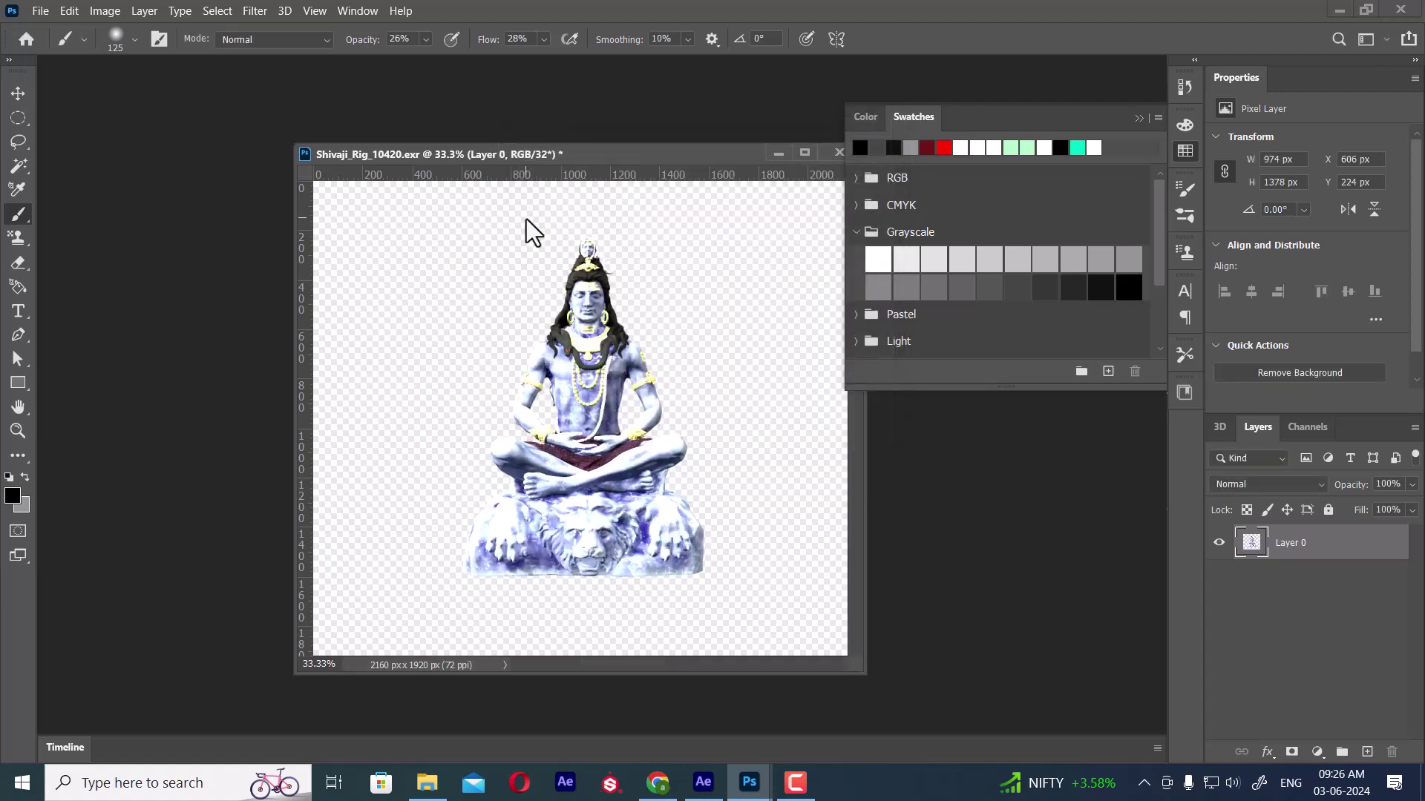
{"action": "key", "text": "ctrl+minus"}
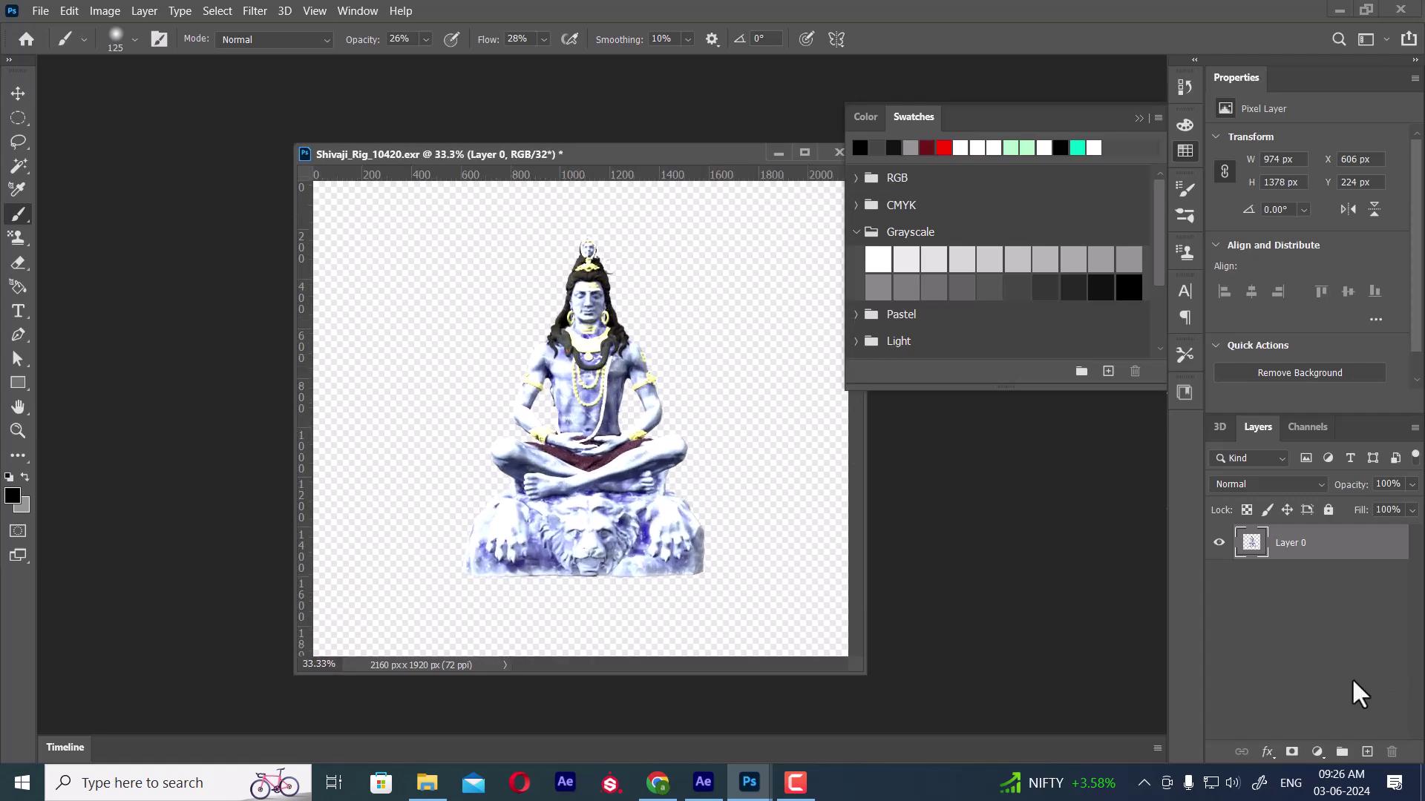
Add a new empty layer and set the foreground colour to yellow
{"action": "left_click", "coordinate": [1366, 752]}
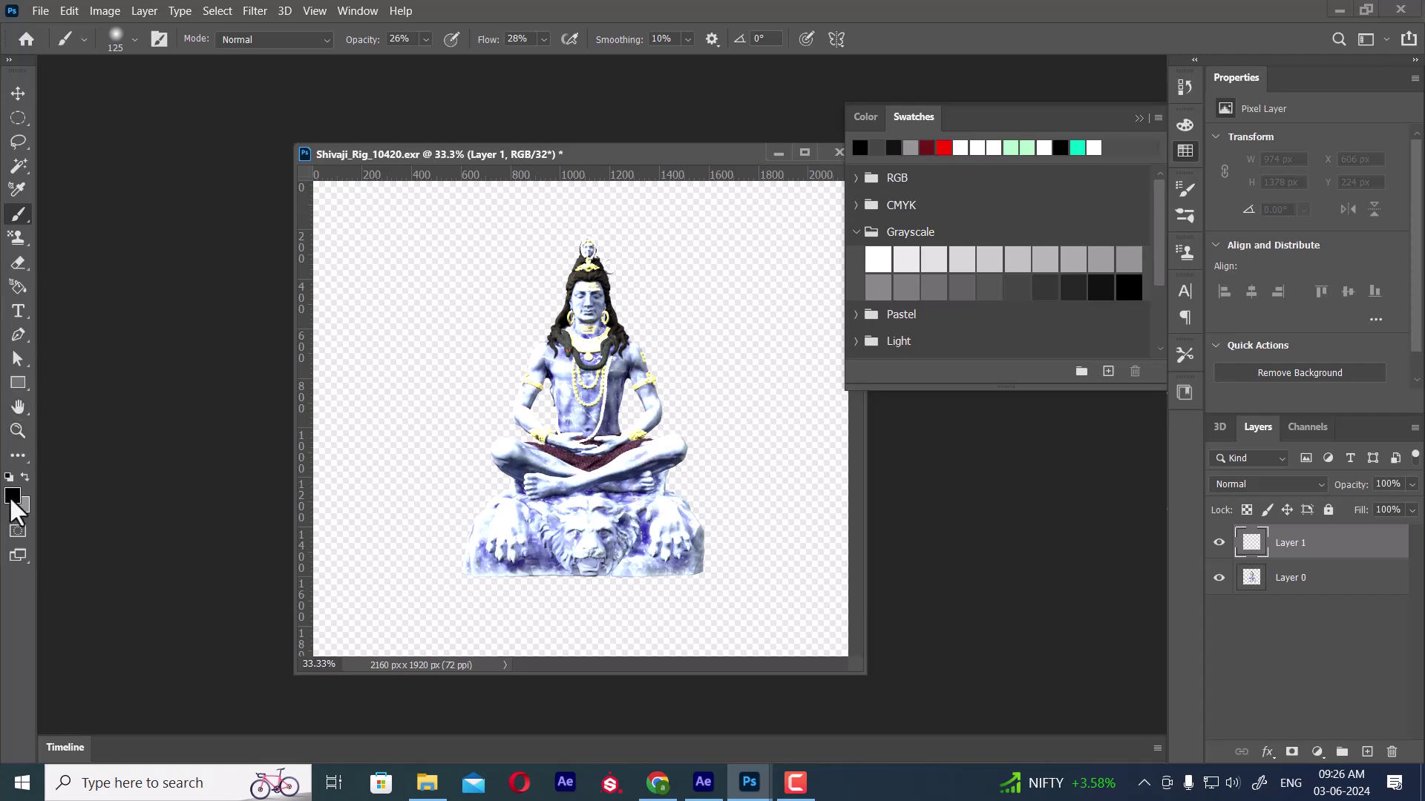
{"action": "left_click", "coordinate": [12, 496]}
{"action": "left_click", "coordinate": [1139, 555]}
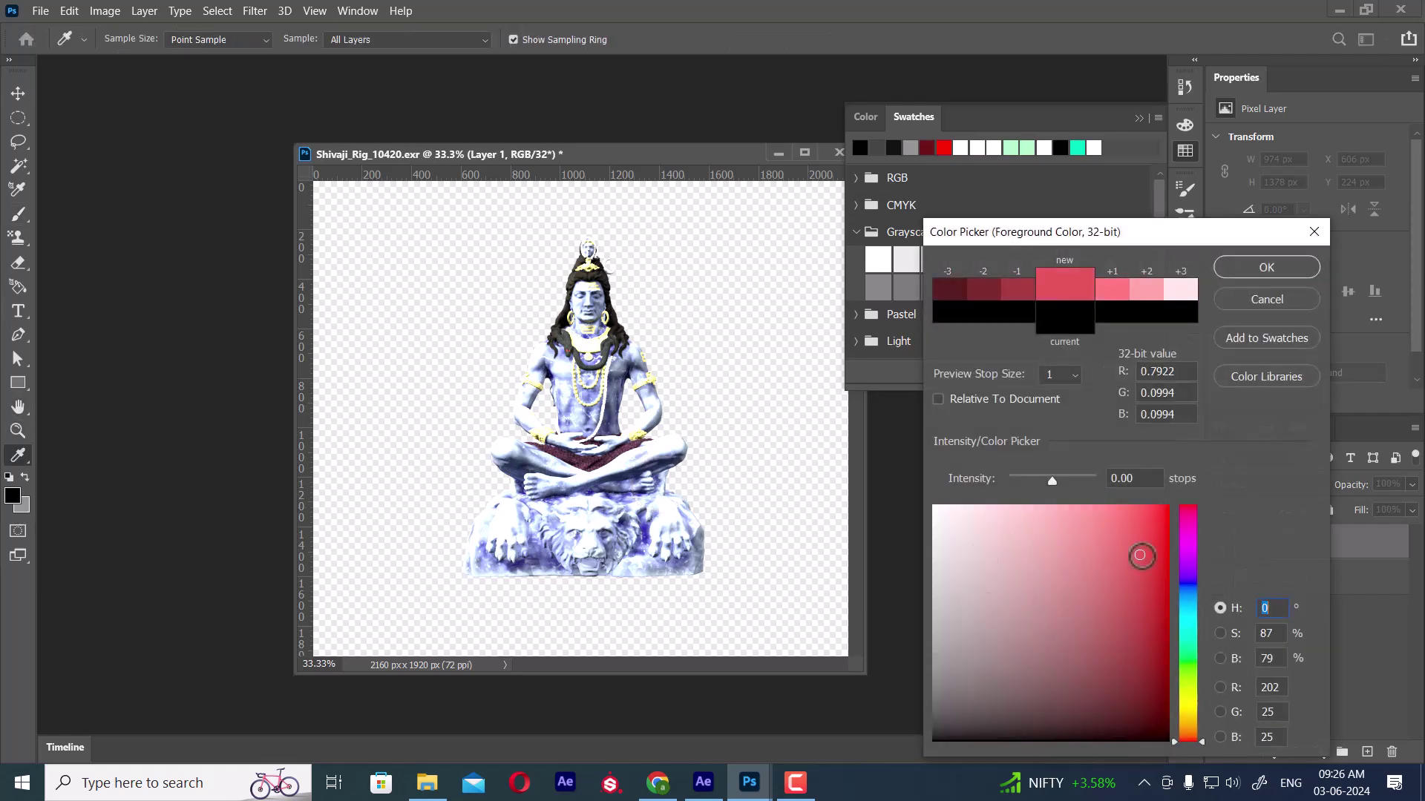
{"action": "left_click", "coordinate": [1190, 711]}
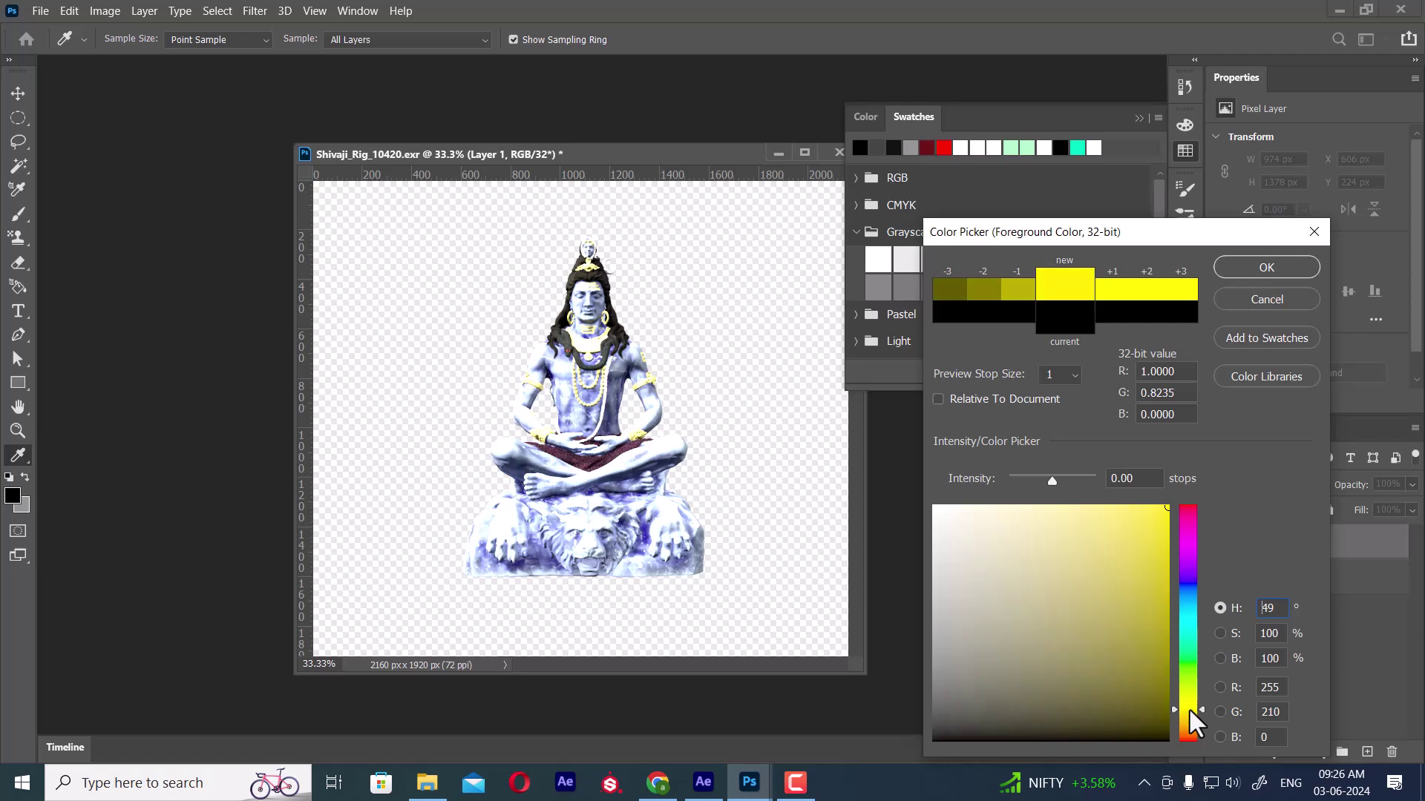
{"action": "left_click", "coordinate": [1275, 270]}
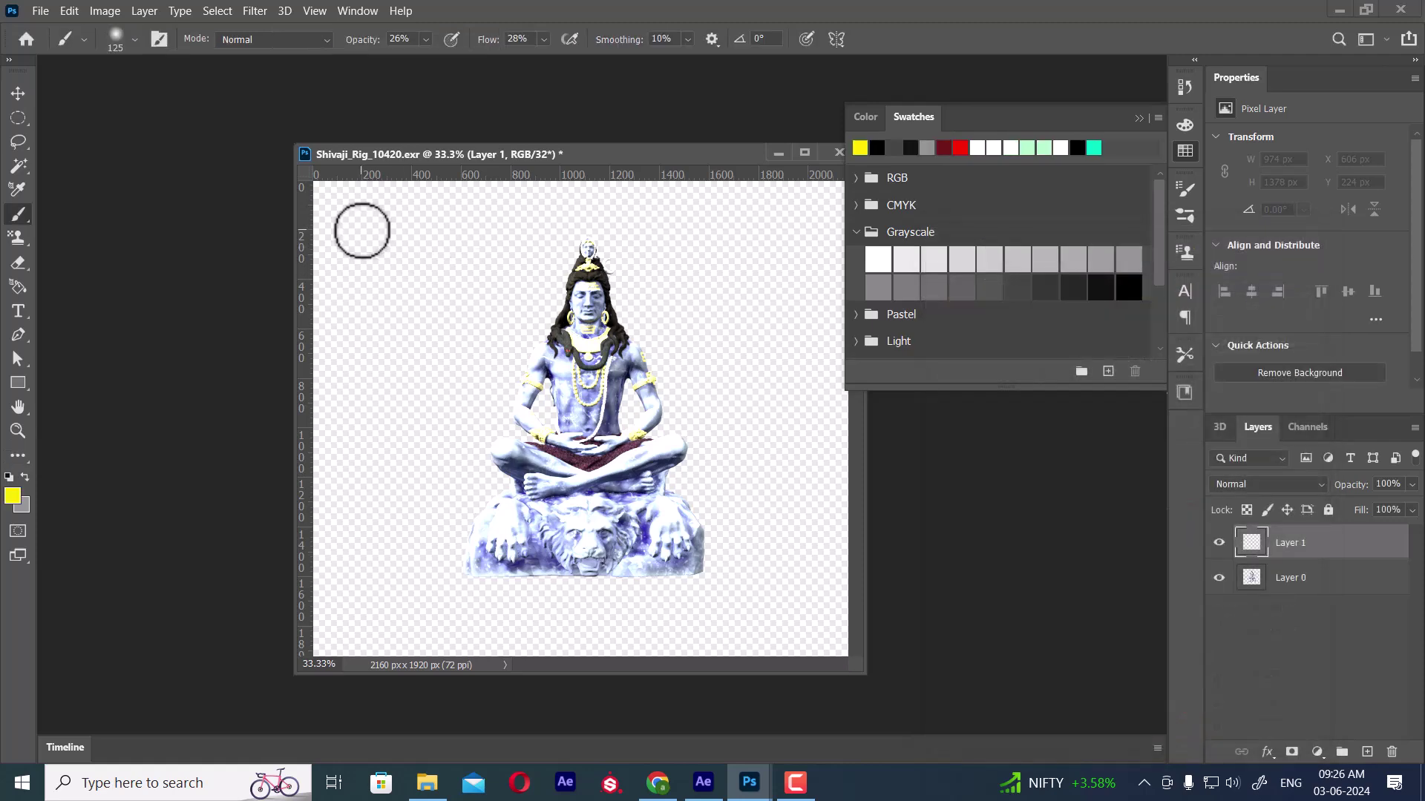
Paint a soft yellow sun blob in the top-left at near-full opacity and flow
{"action": "key", "text": "bracketleft"}
{"action": "key", "text": "bracketleft"}
{"action": "key", "text": "bracketleft"}
{"action": "key", "text": "bracketleft"}
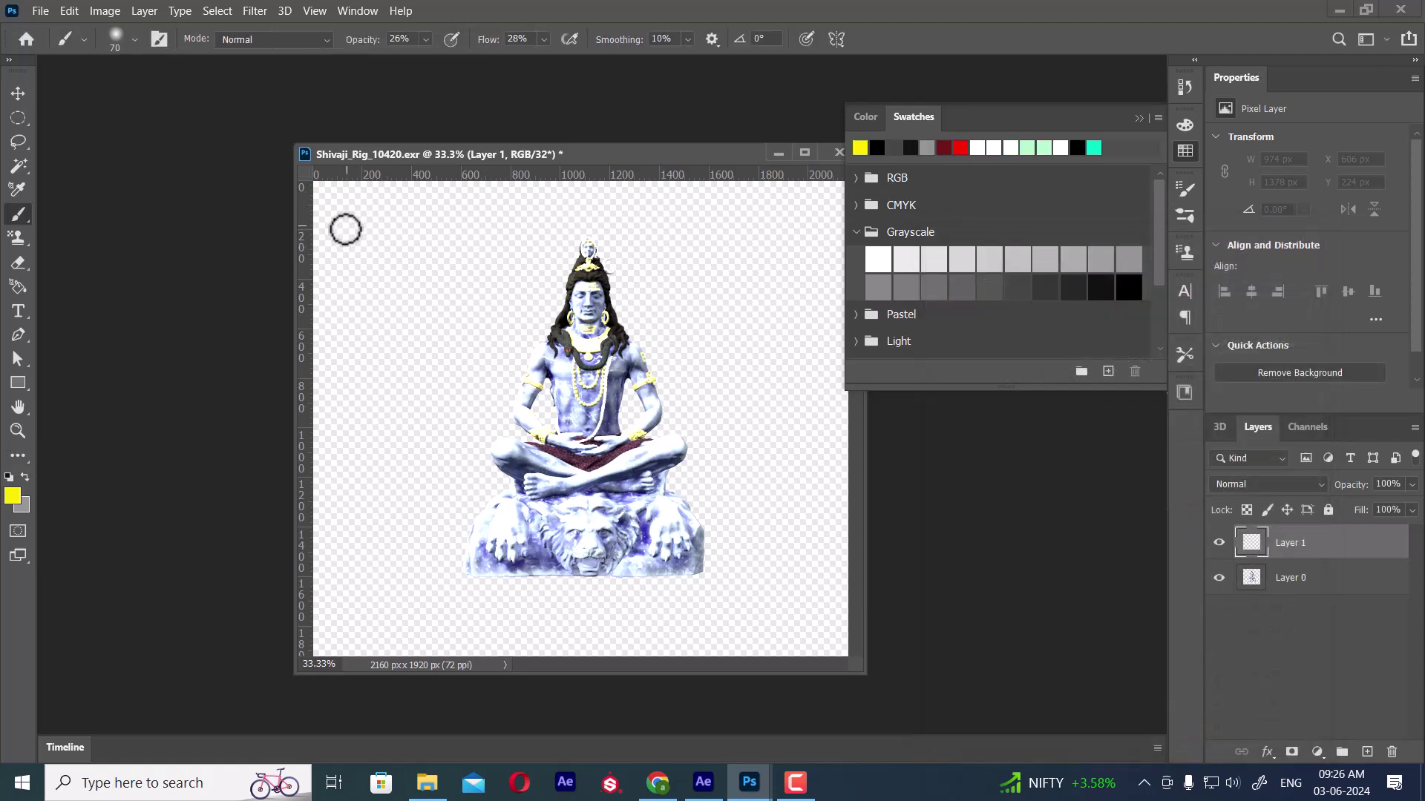
{"action": "left_click", "coordinate": [355, 246]}
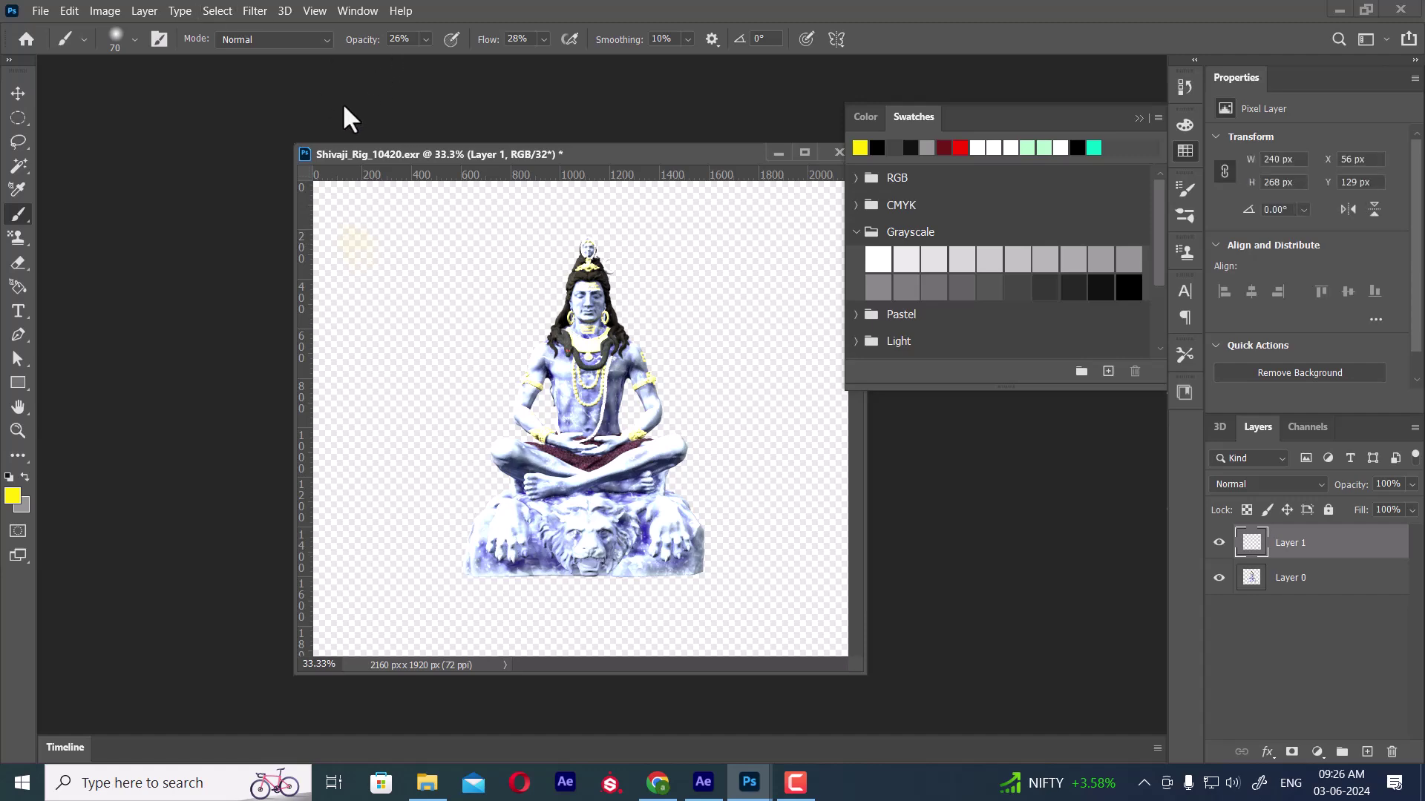
{"action": "left_click_drag", "start_coordinate": [361, 51], "coordinate": [519, 39]}
{"action": "mouse_move", "coordinate": [350, 260]}
{"action": "left_mouse_down"}
{"action": "mouse_move", "coordinate": [366, 267]}
{"action": "mouse_move", "coordinate": [356, 236]}
{"action": "mouse_move", "coordinate": [376, 245]}
{"action": "mouse_move", "coordinate": [362, 240]}
{"action": "left_mouse_up"}
{"action": "key", "text": "bracketright"}
{"action": "key", "text": "bracketright"}
{"action": "key", "text": "bracketright"}
{"action": "key", "text": "bracketright"}
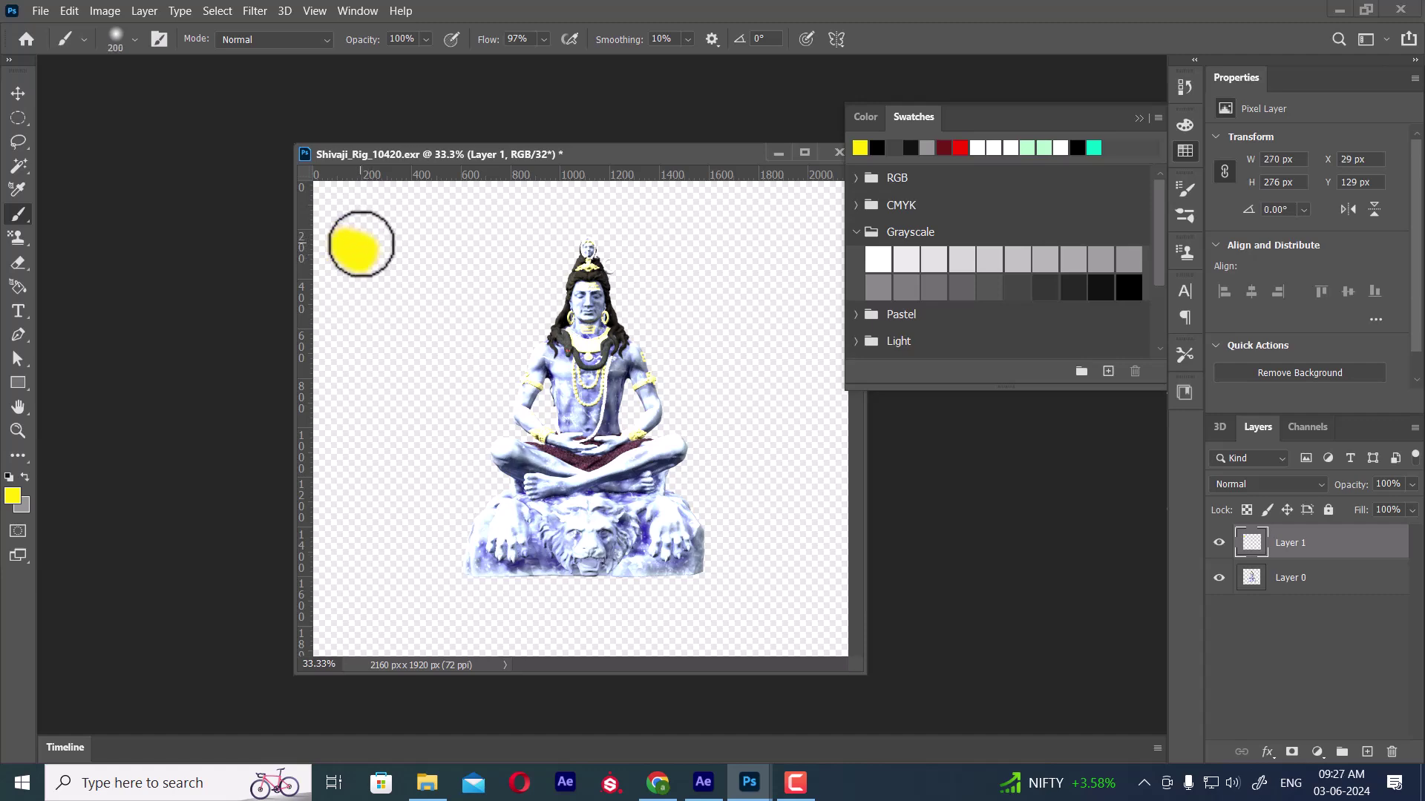
{"action": "key", "text": "bracketright"}
{"action": "key", "text": "bracketright"}
{"action": "key", "text": "bracketright"}
{"action": "key", "text": "bracketright"}
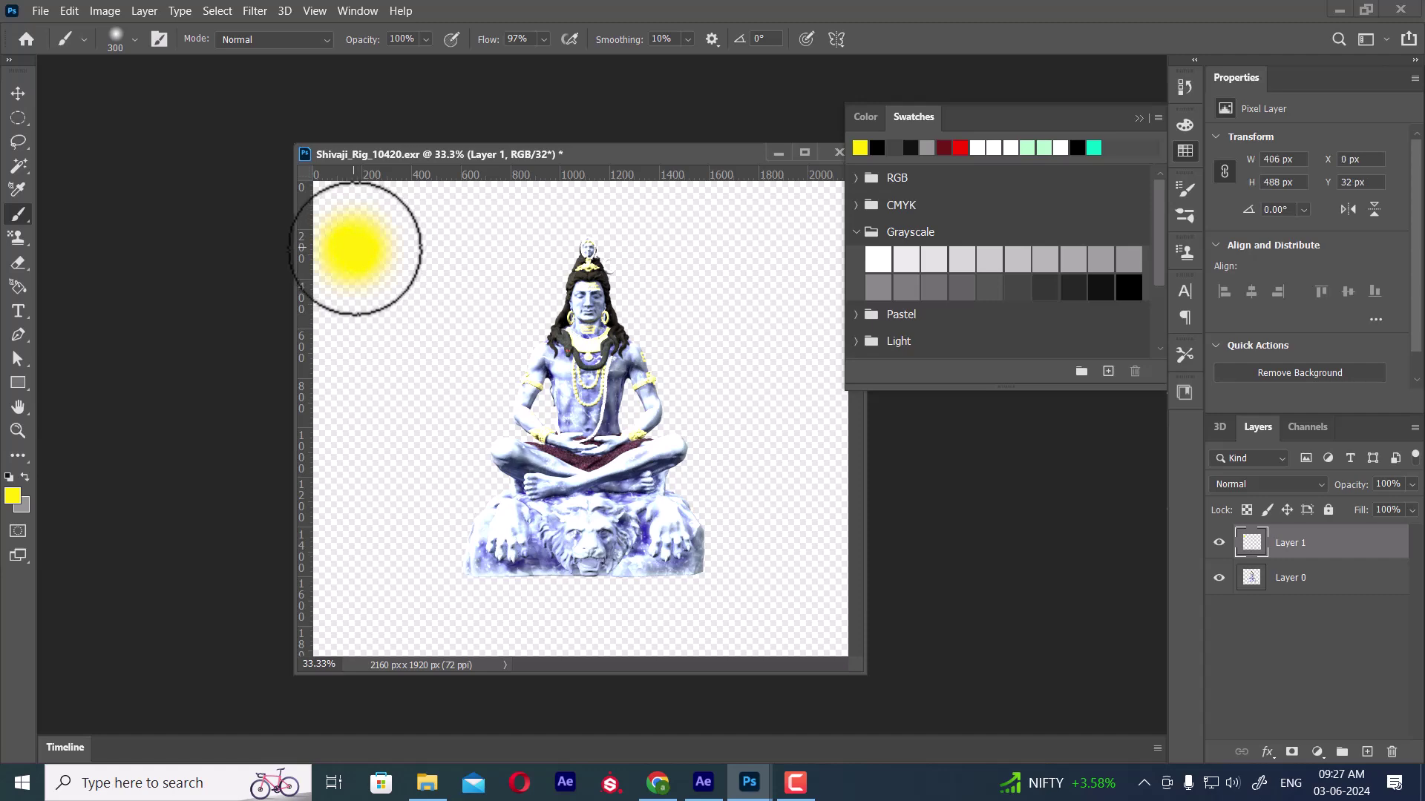
{"action": "key", "text": "bracketleft"}
{"action": "left_click_drag", "start_coordinate": [356, 247], "coordinate": [385, 271]}
Draw two thin straight yellow rays to the statue's chest and base, then select Layer 0
{"action": "key", "text": "bracketleft"}
{"action": "key", "text": "bracketleft"}
{"action": "key", "text": "bracketleft"}
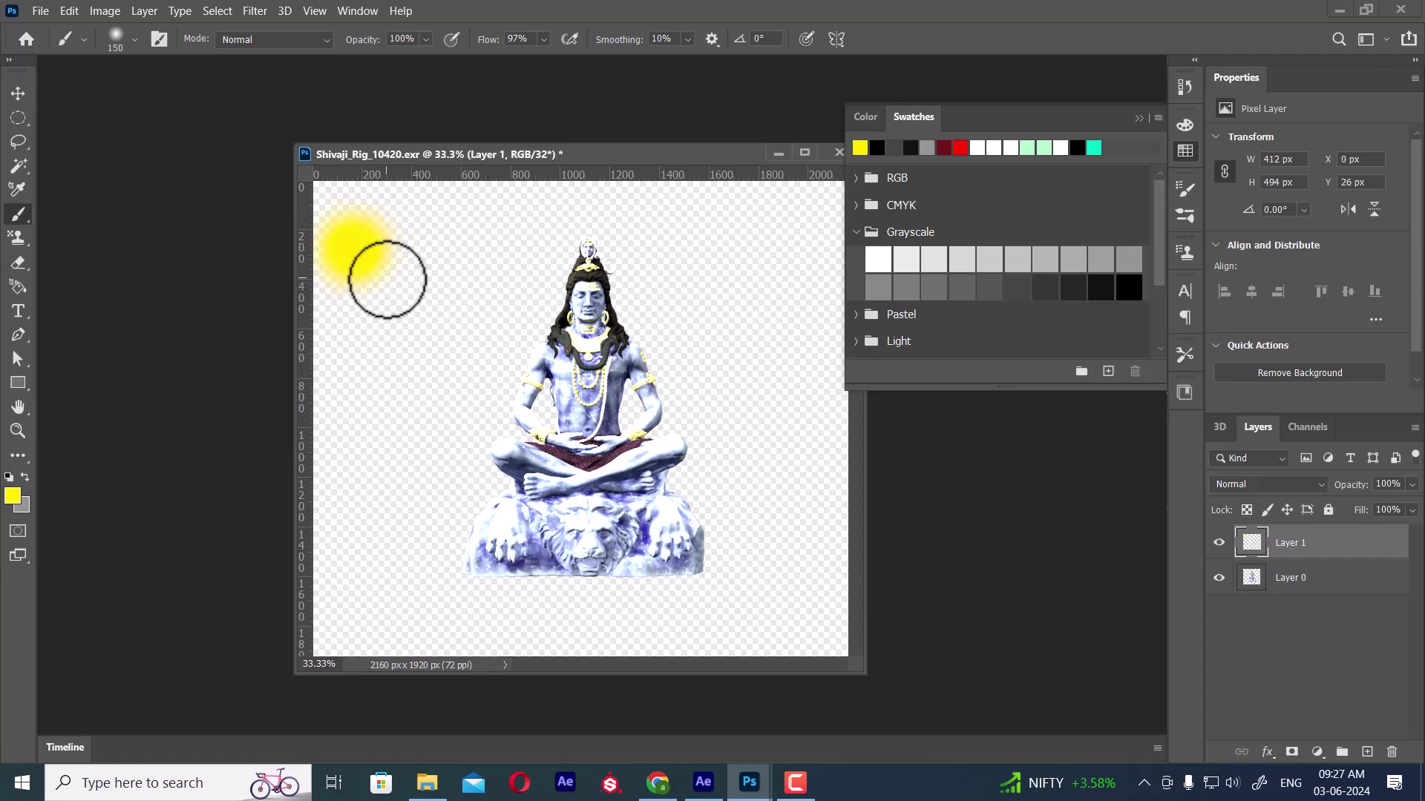
{"action": "key", "text": "bracketleft"}
{"action": "key", "text": "bracketleft"}
{"action": "key", "text": "bracketleft"}
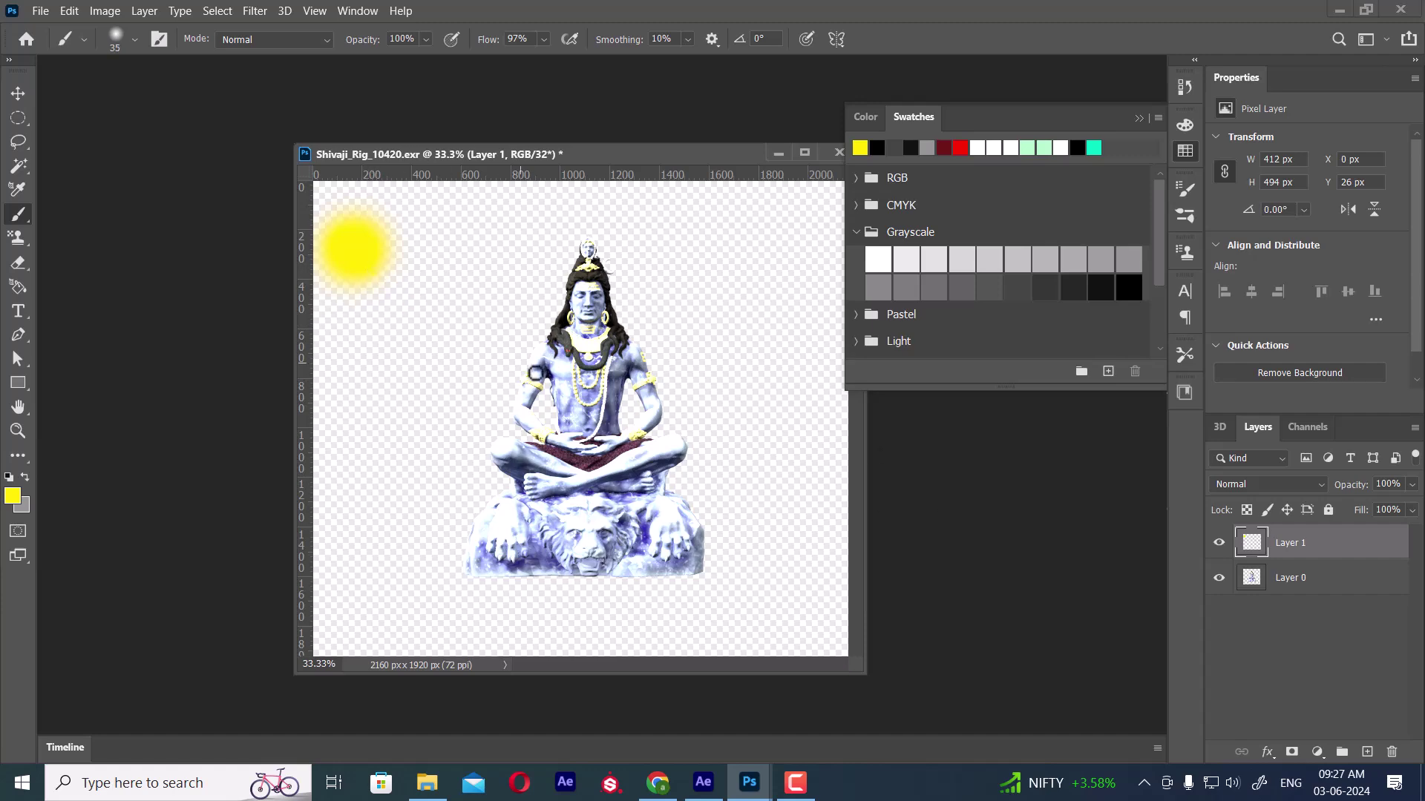
{"action": "left_click", "coordinate": [591, 395], "text": "shift"}
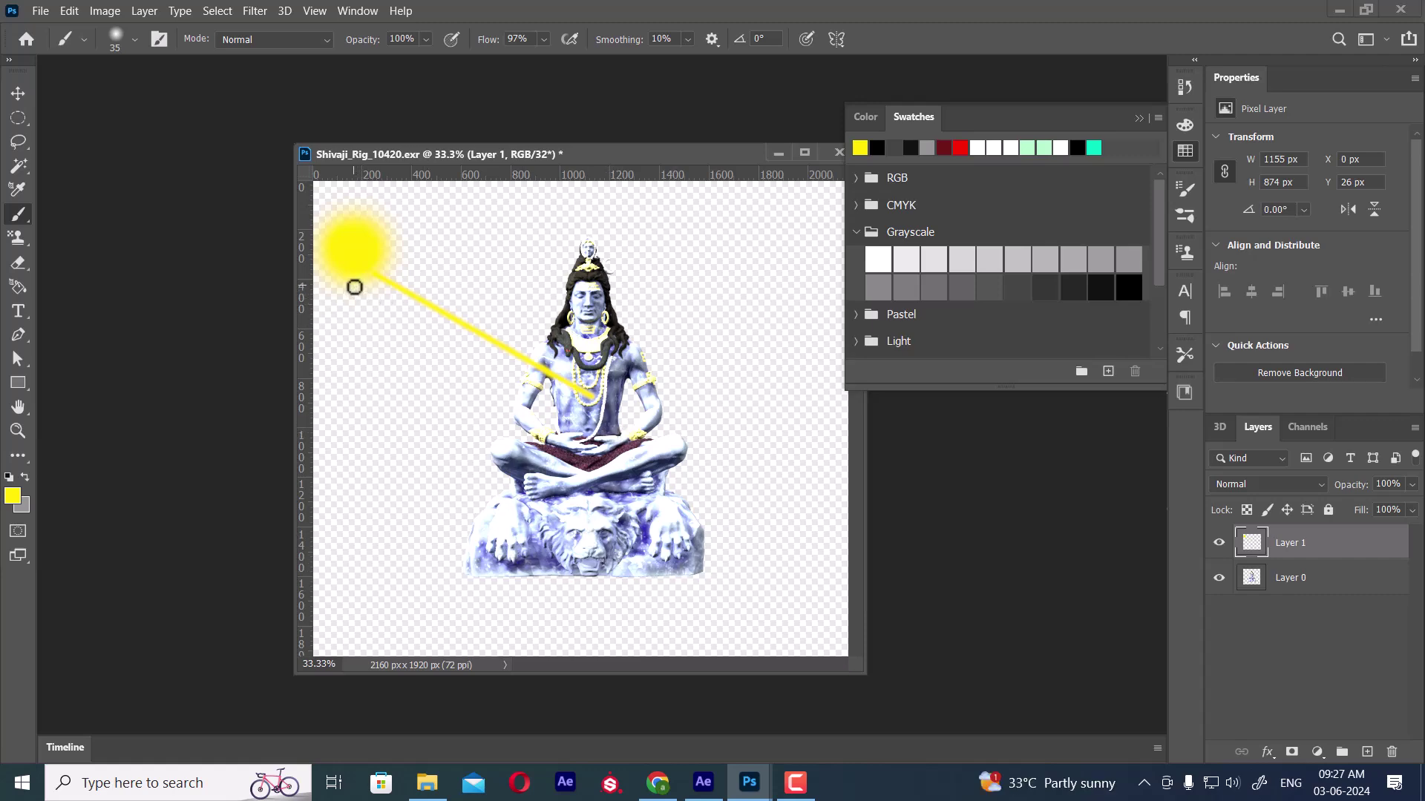
{"action": "left_click", "coordinate": [658, 563], "text": "shift"}
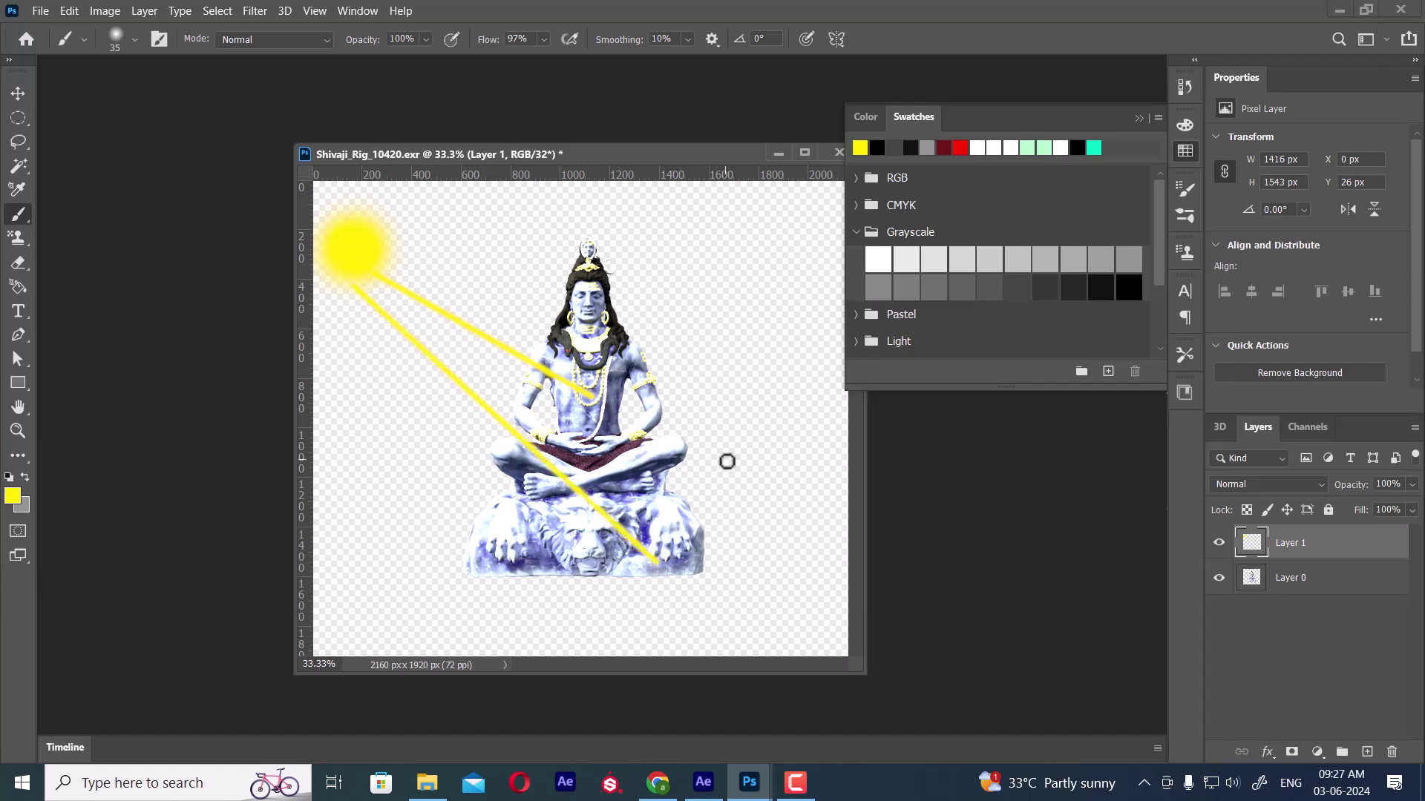
{"action": "left_click", "coordinate": [1319, 584]}
Duplicate the statue, squash and skew the copy, move it under Layer 0, and select its outline
{"action": "key", "text": "ctrl+j"}
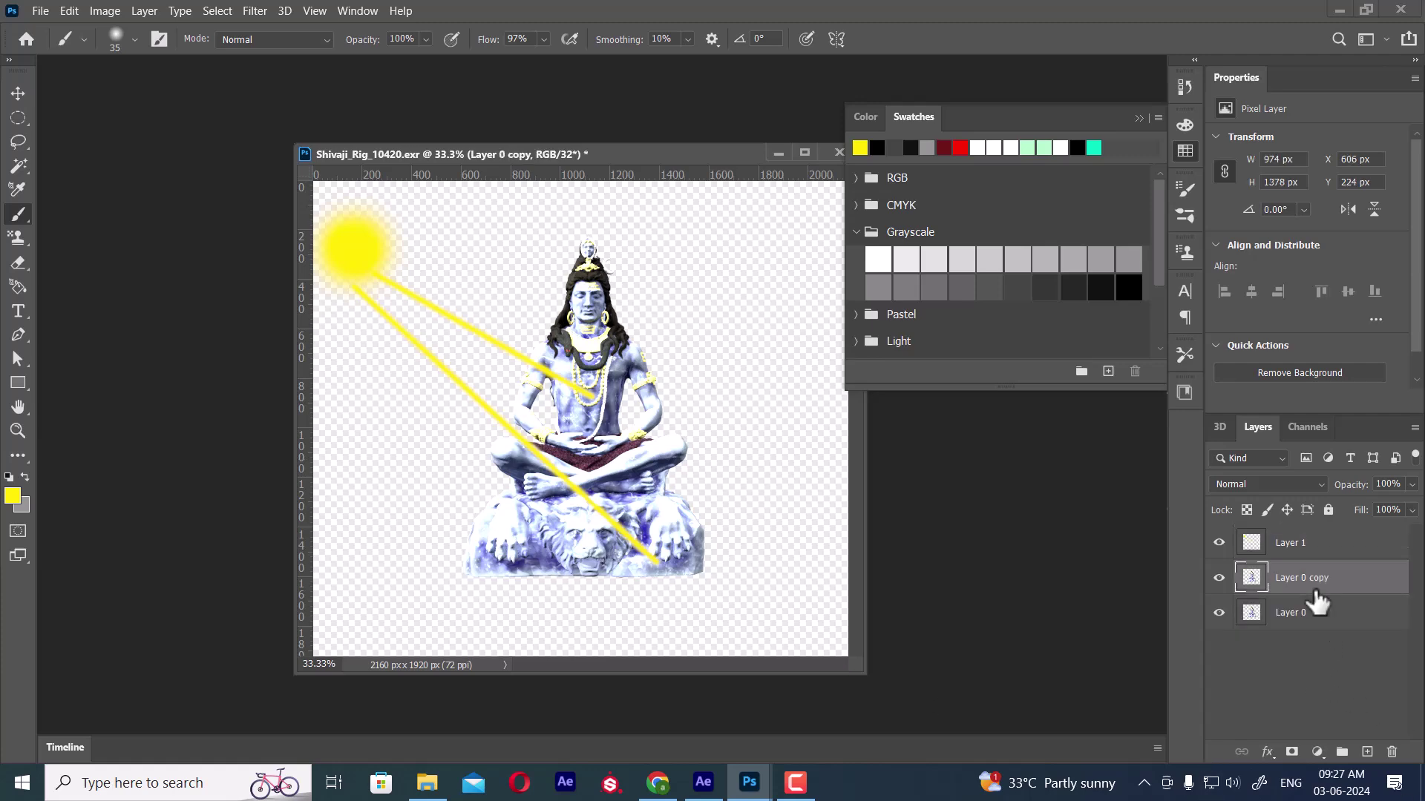
{"action": "key", "text": "ctrl+t"}
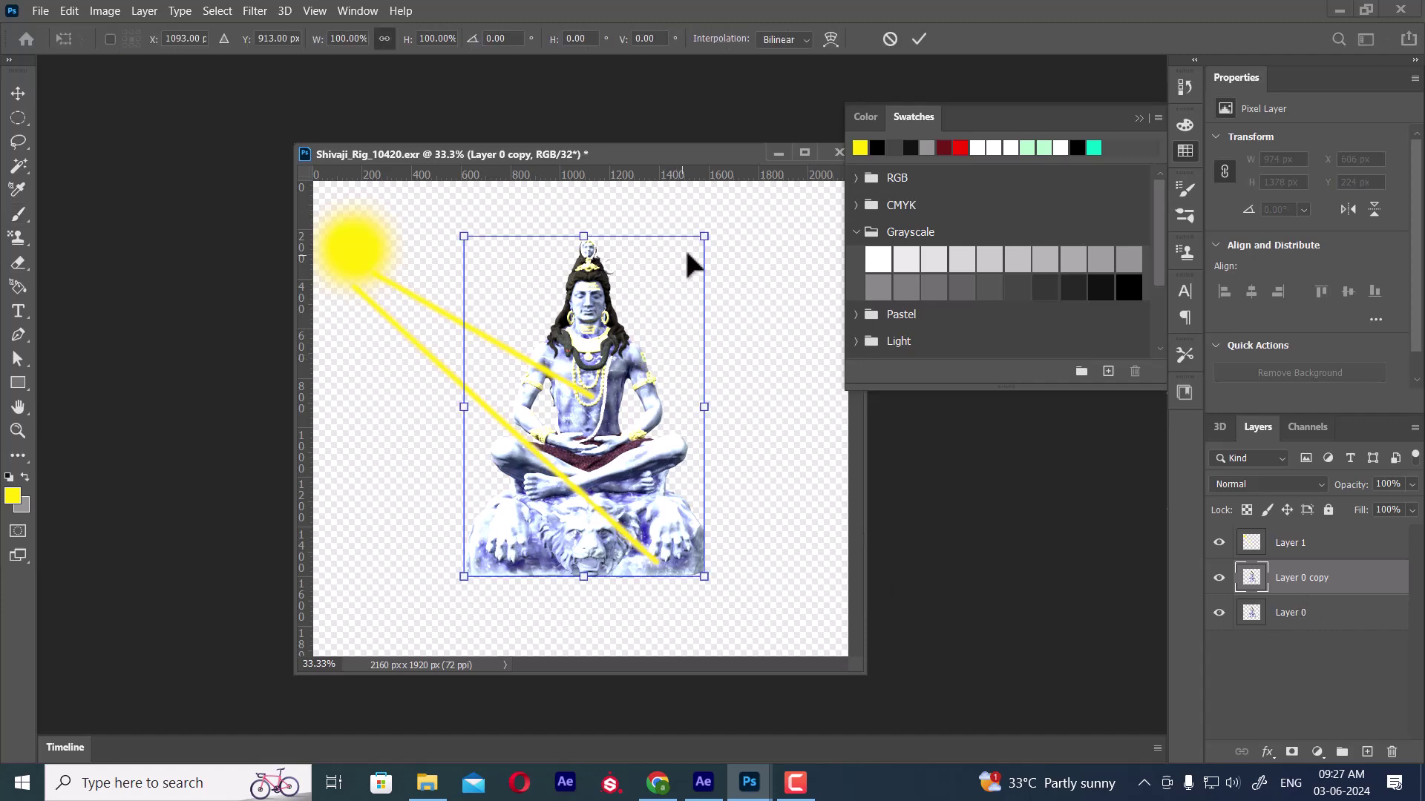
{"action": "left_click_drag", "start_coordinate": [704, 236], "coordinate": [770, 400]}
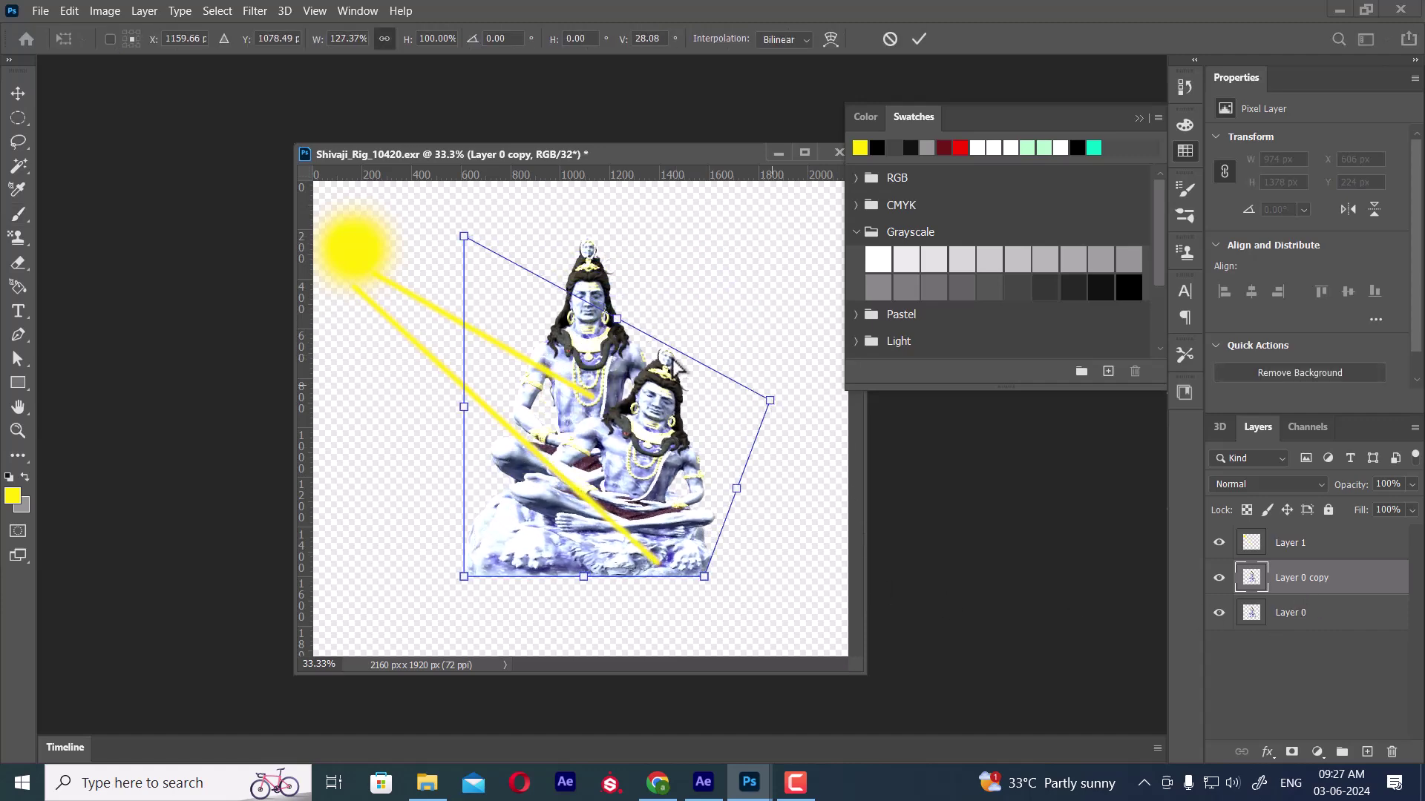
{"action": "left_click_drag", "start_coordinate": [469, 251], "coordinate": [605, 410]}
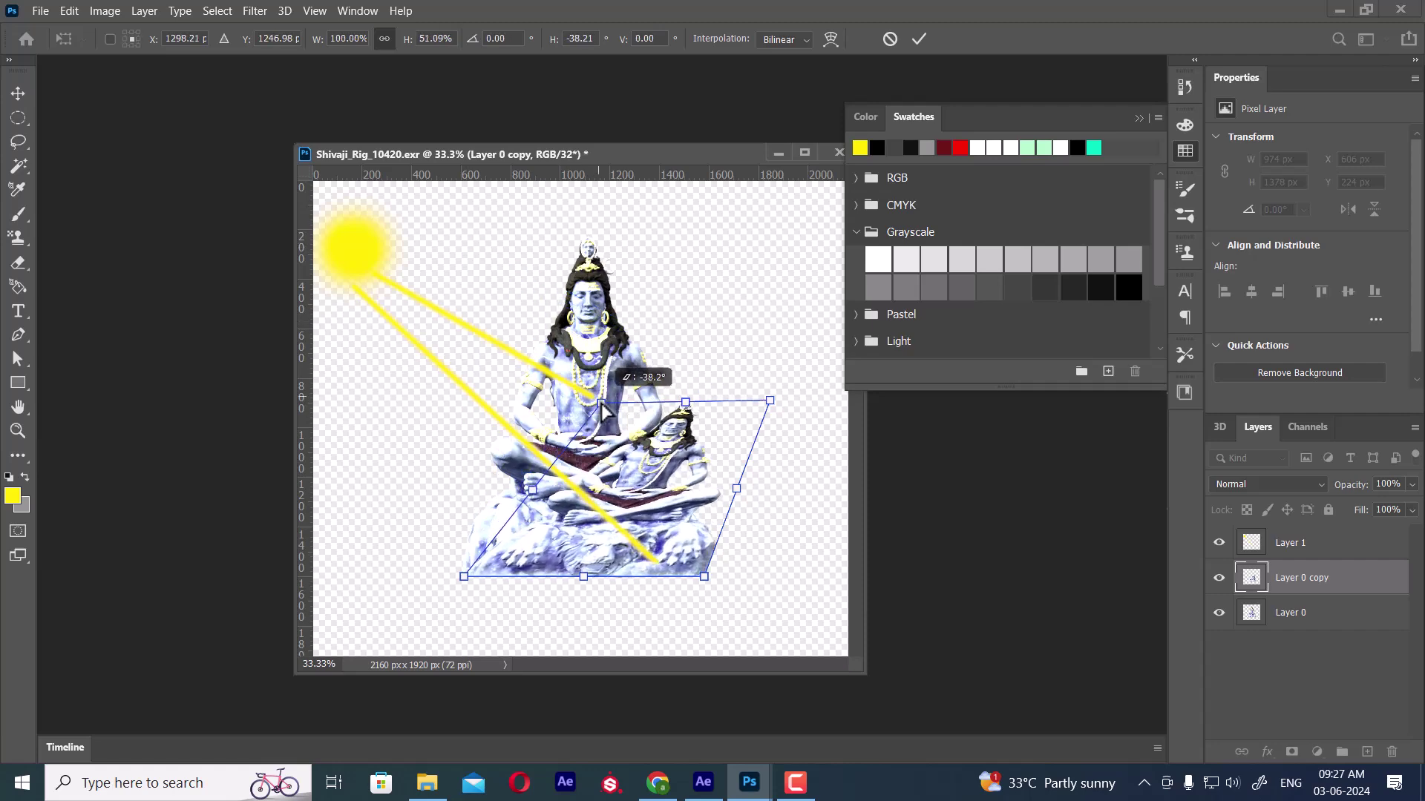
{"action": "key", "text": "Escape"}
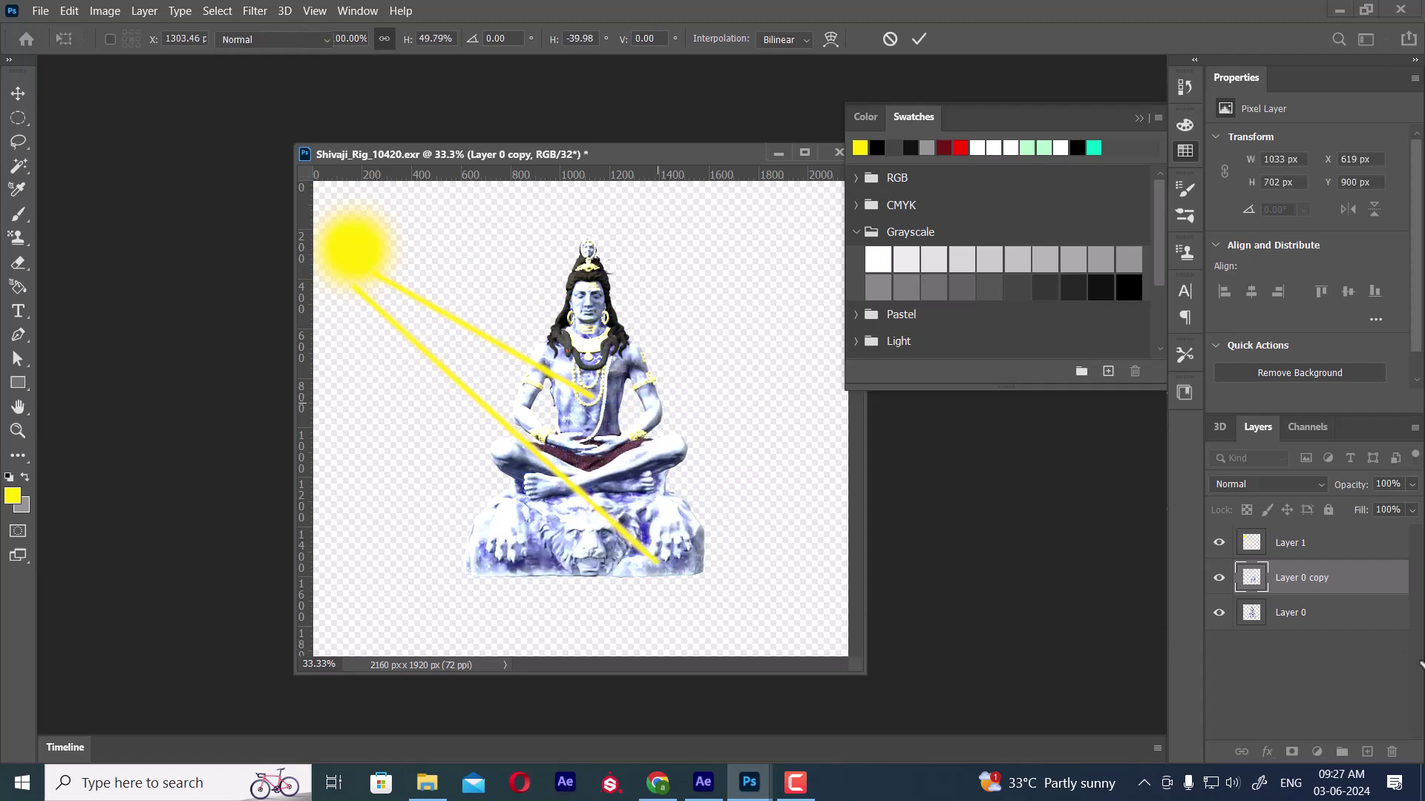
{"action": "left_click_drag", "start_coordinate": [1342, 595], "coordinate": [1328, 629]}
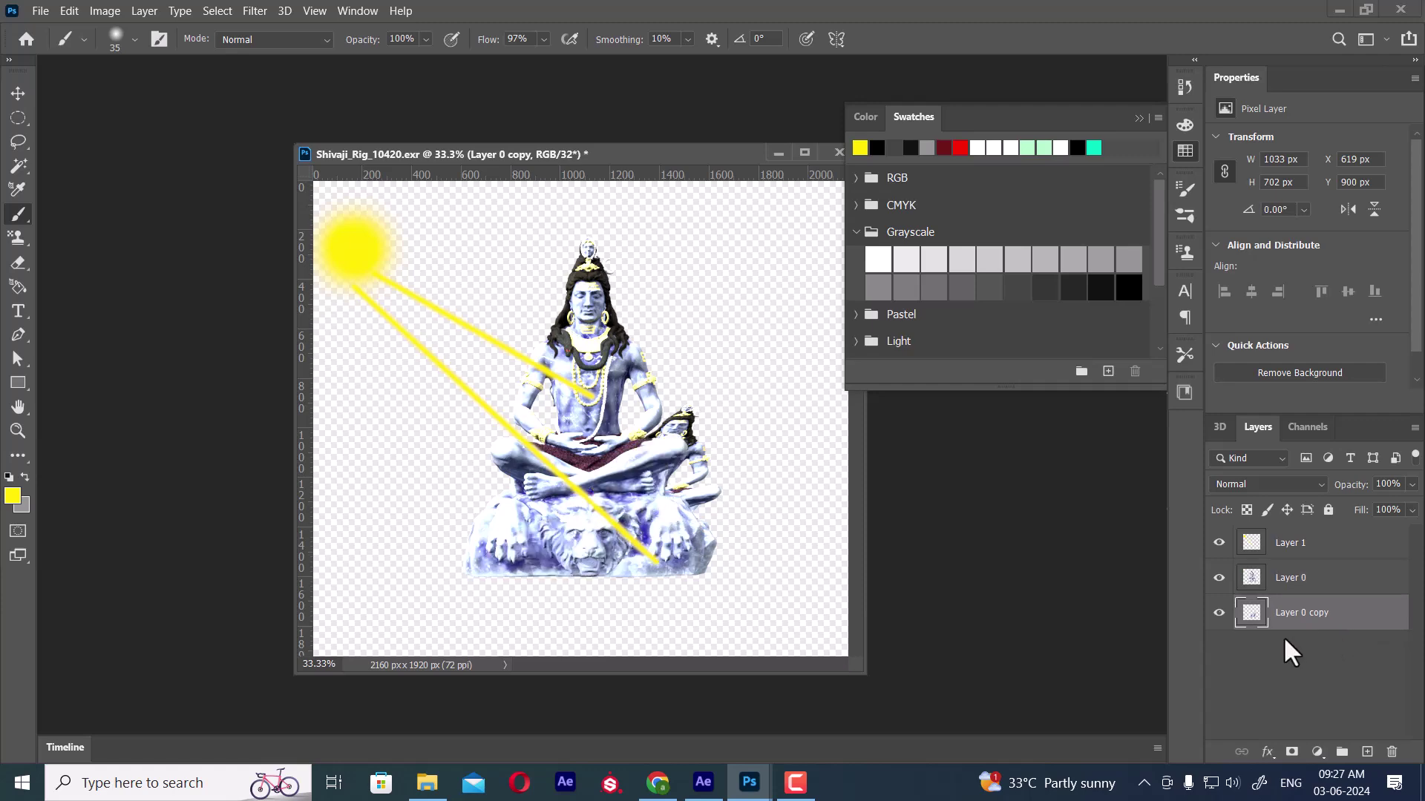
{"action": "left_click", "coordinate": [1248, 622], "text": "ctrl"}
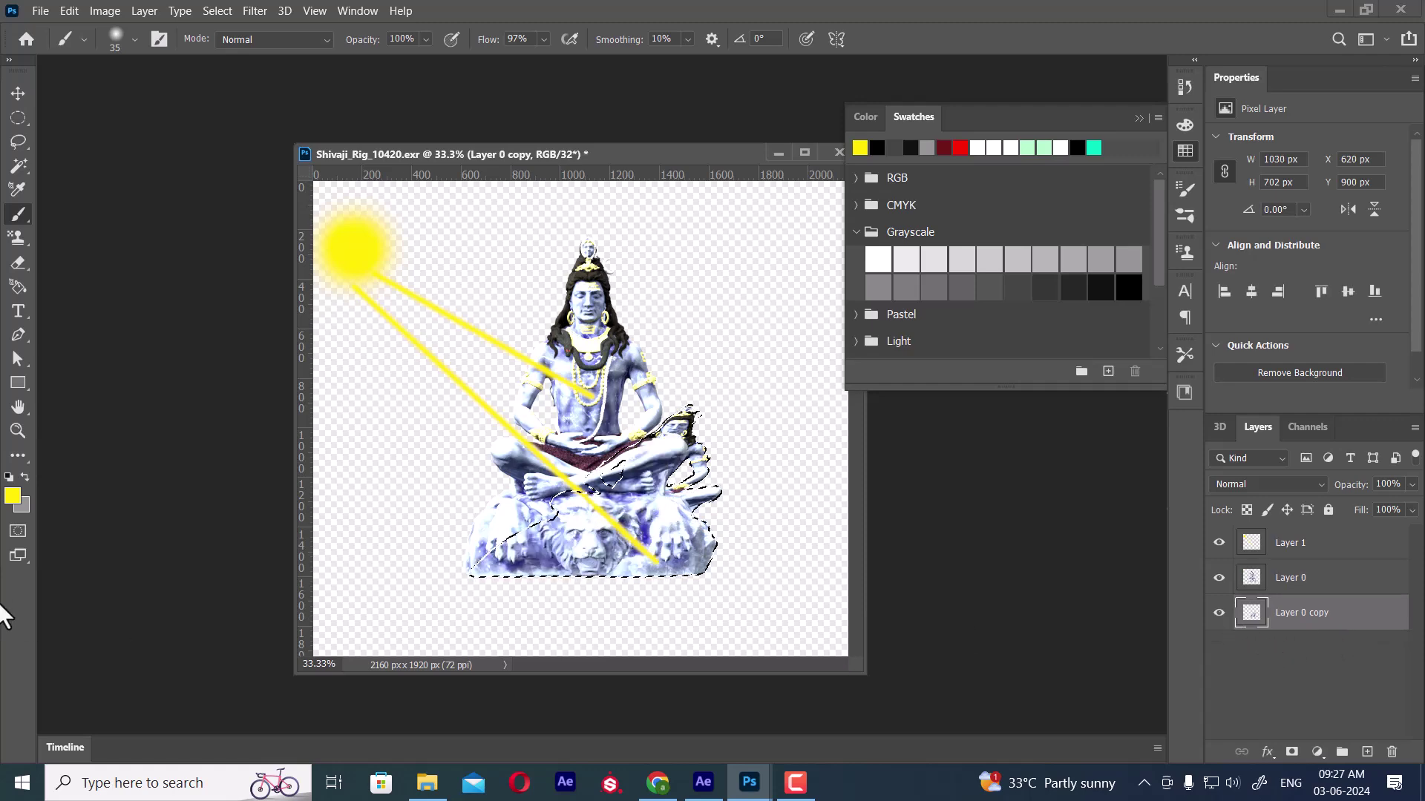
Pick a near-black foreground colour and fill the shadow selection with it
{"action": "left_click", "coordinate": [12, 496]}
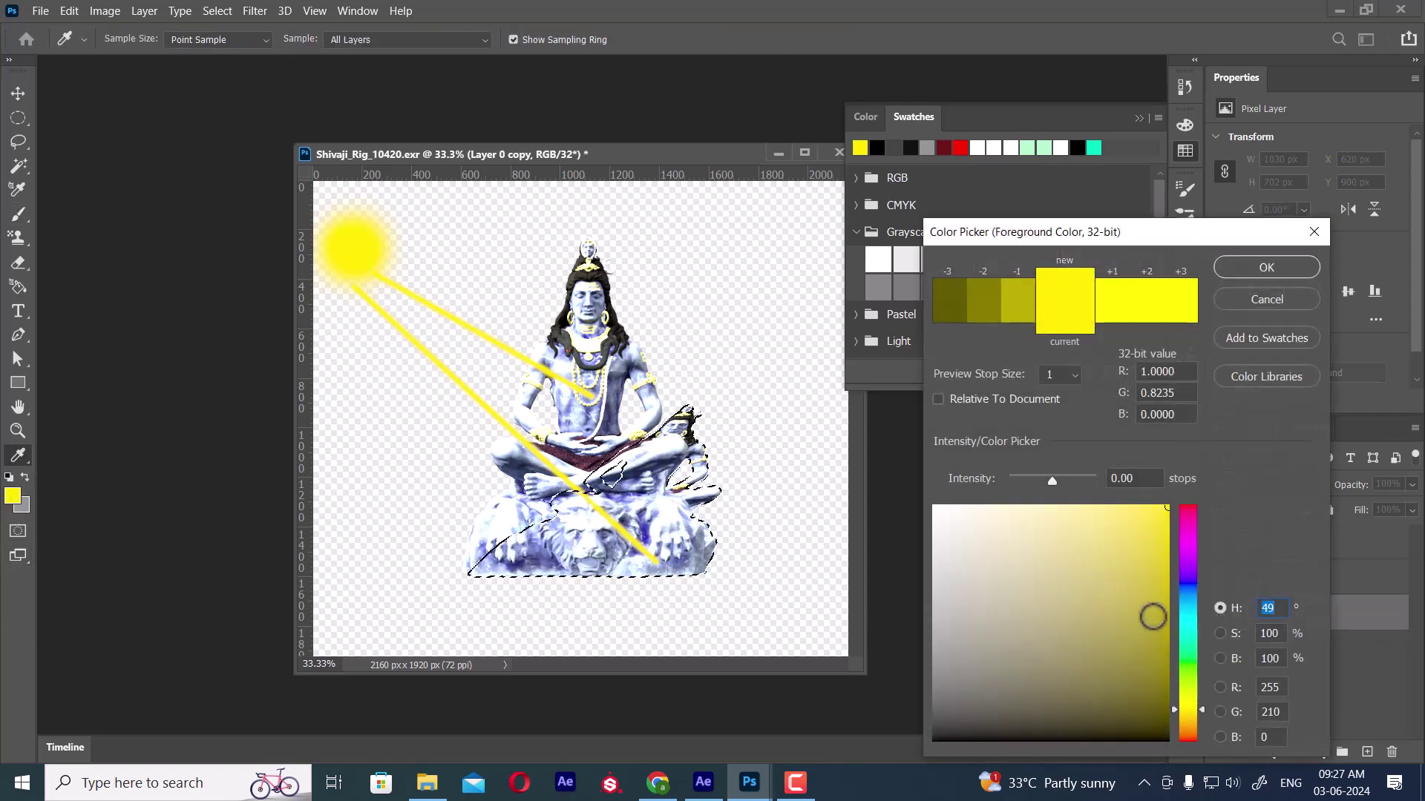
{"action": "left_click_drag", "start_coordinate": [1132, 706], "coordinate": [890, 790]}
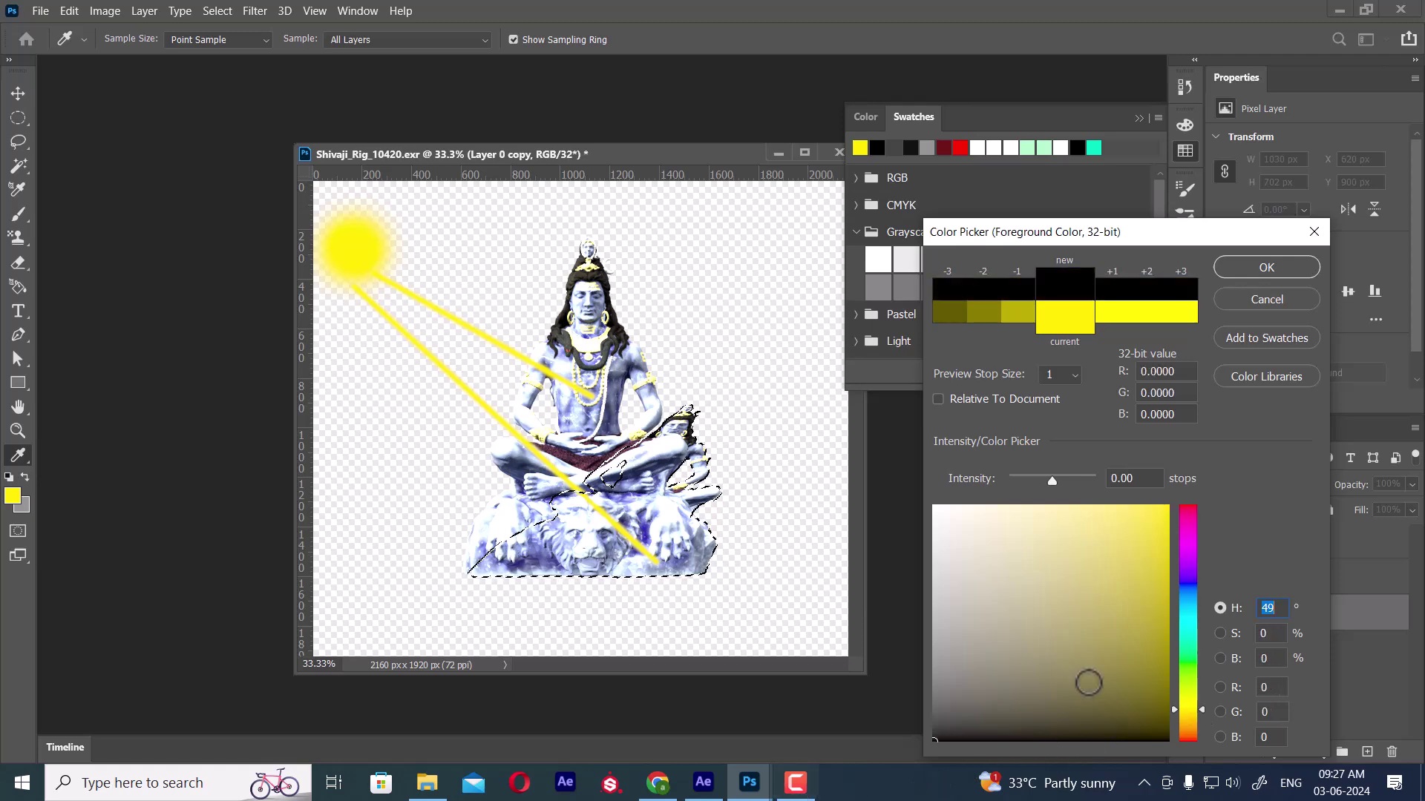
{"action": "left_click_drag", "start_coordinate": [1188, 653], "coordinate": [1188, 589]}
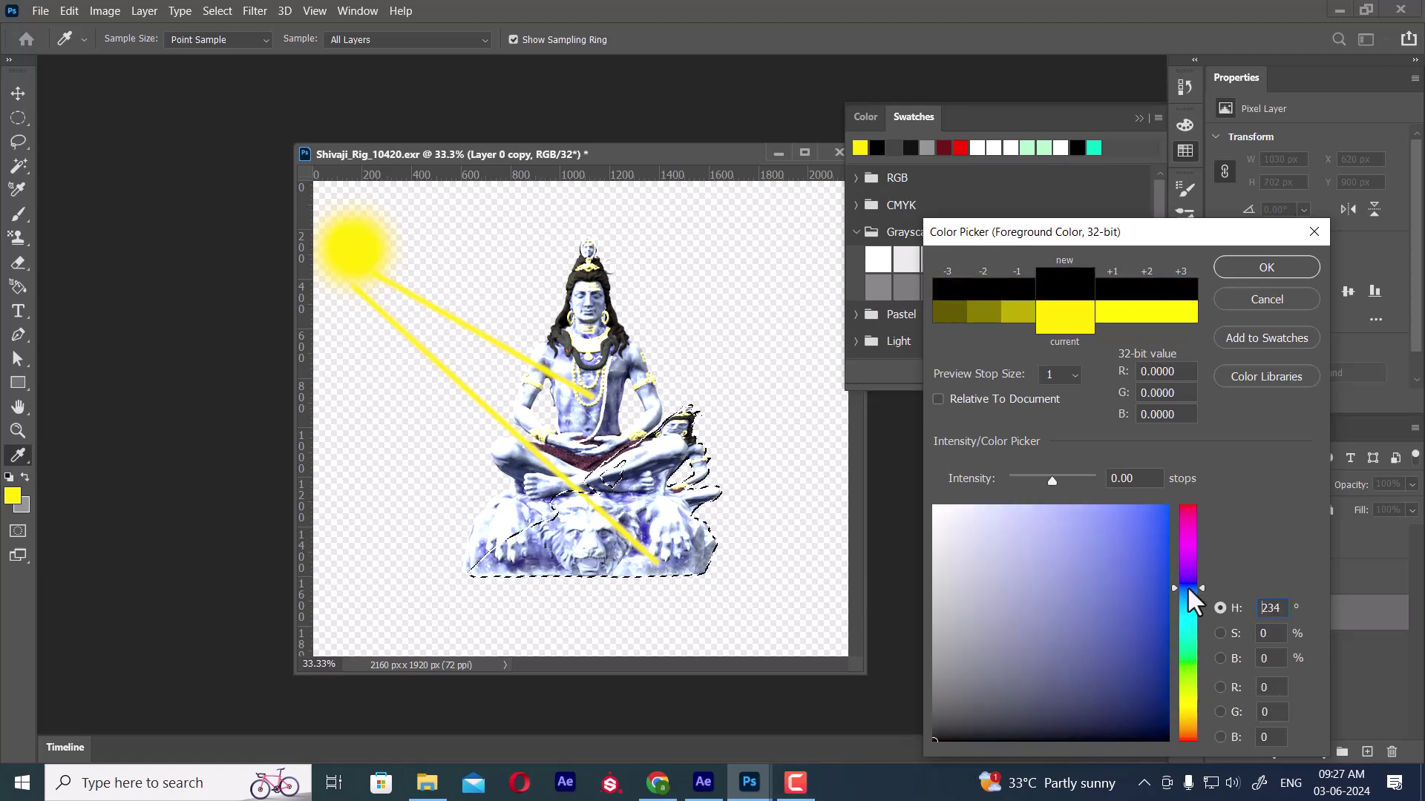
{"action": "left_click_drag", "start_coordinate": [972, 721], "coordinate": [960, 740]}
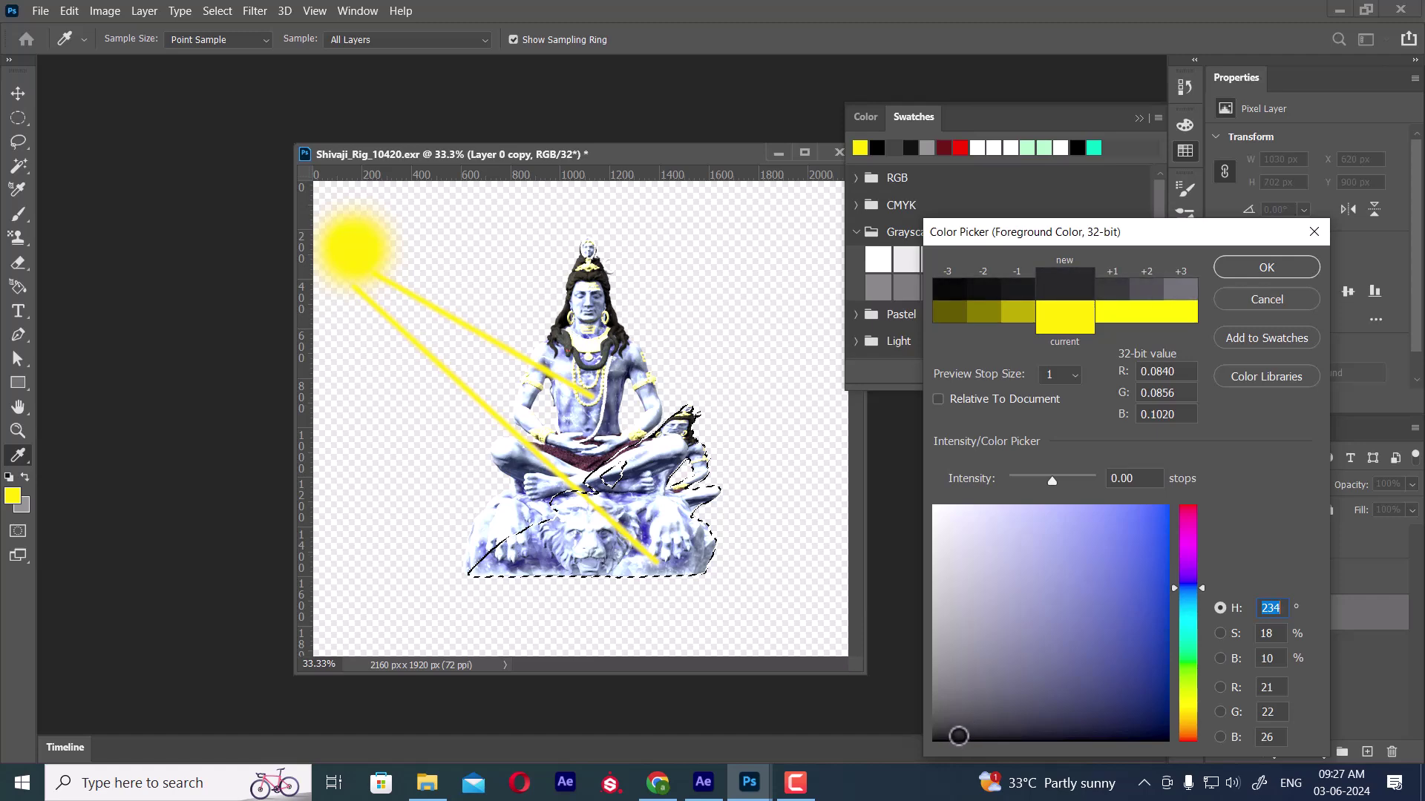
{"action": "left_click_drag", "start_coordinate": [960, 740], "coordinate": [981, 741]}
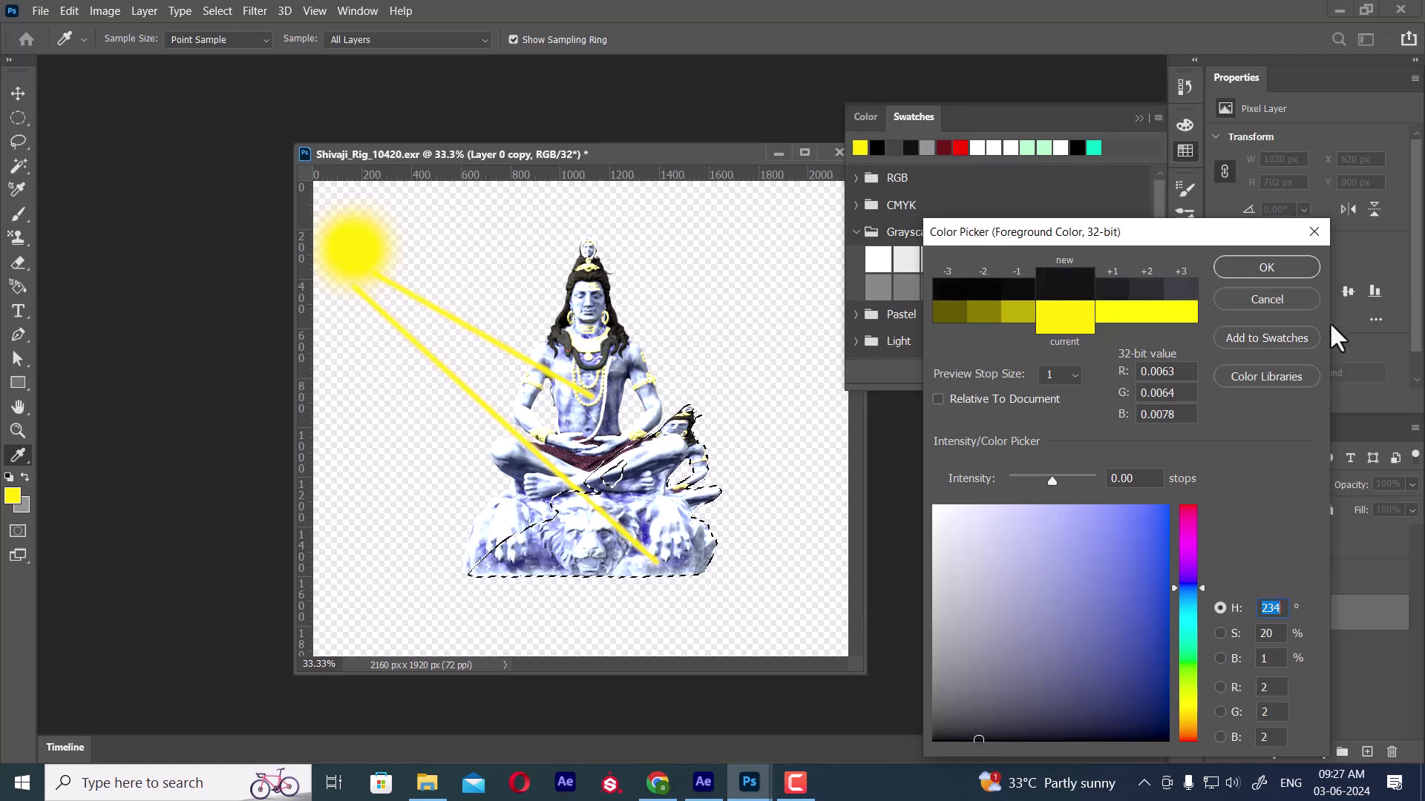
{"action": "left_click", "coordinate": [1266, 267]}
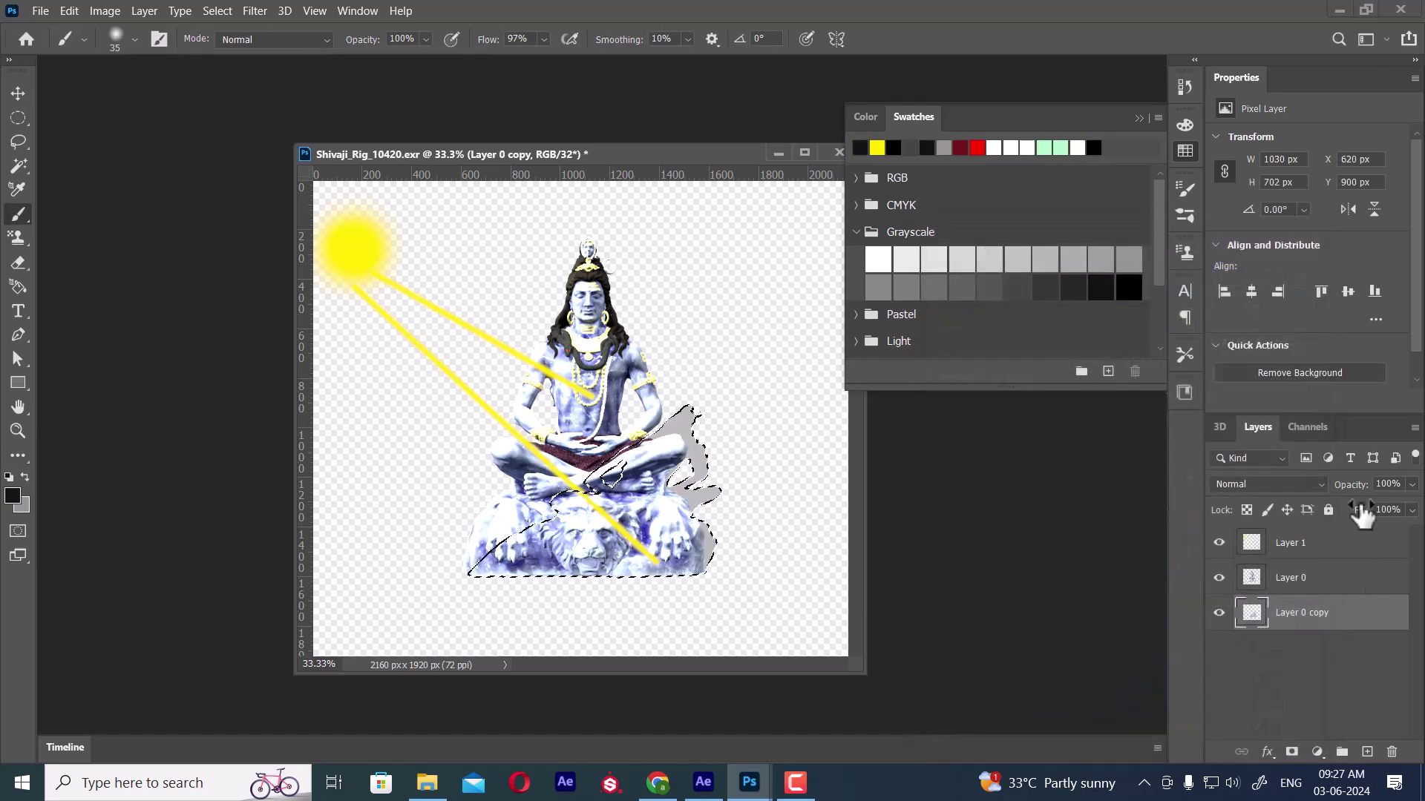
{"action": "key", "text": "alt+BackSpace"}
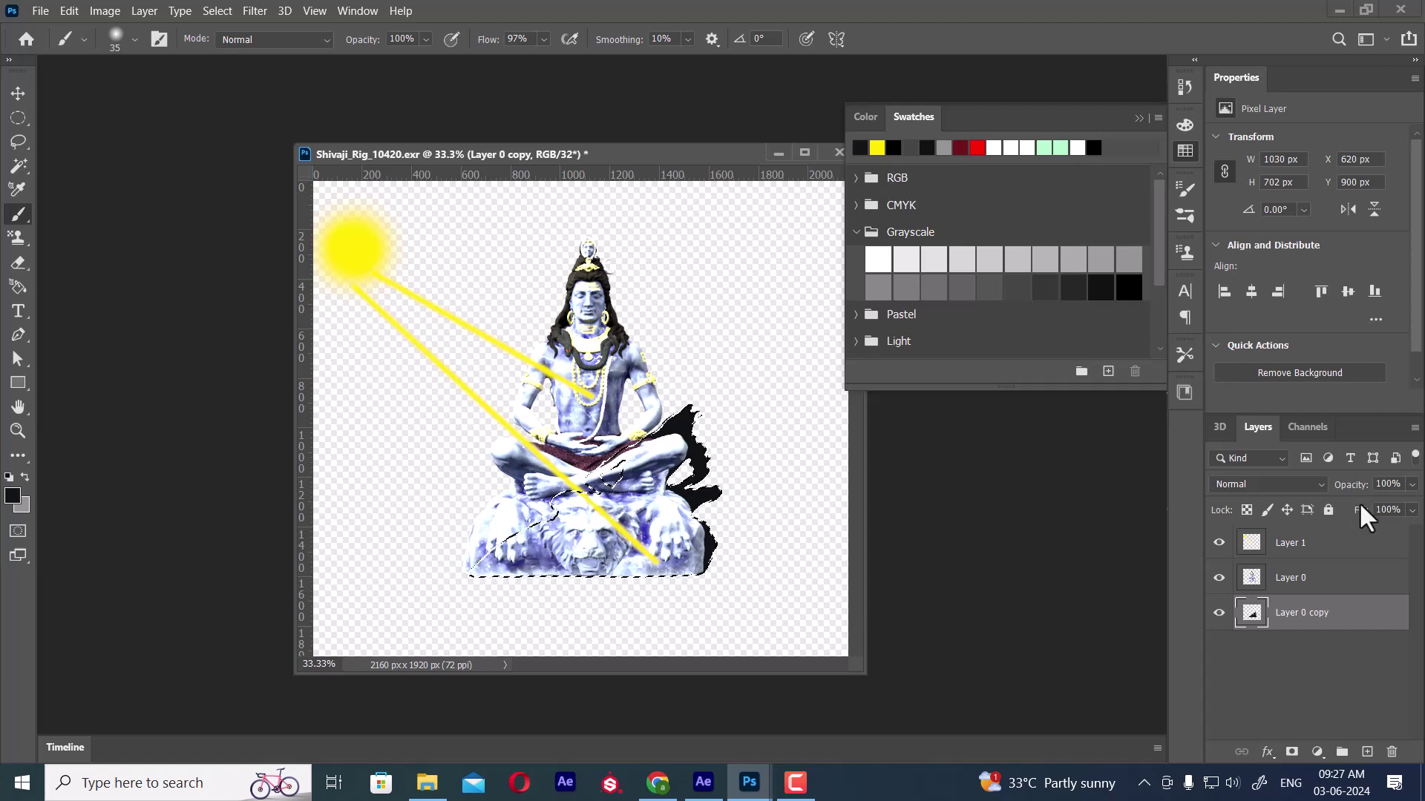
Change the foreground colour to a deep saturated blue
{"action": "left_click", "coordinate": [12, 495]}
{"action": "left_click_drag", "start_coordinate": [1101, 599], "coordinate": [1106, 726]}
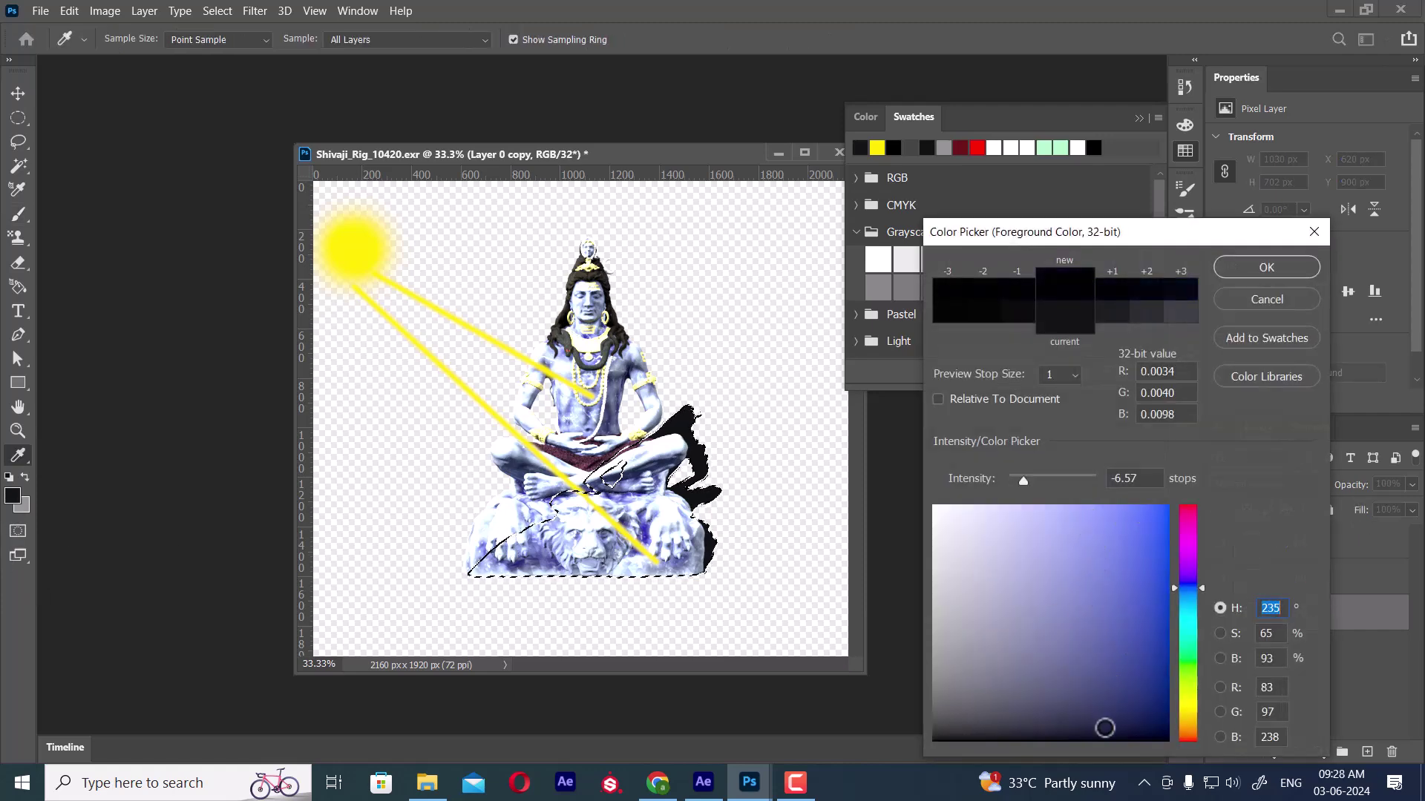
{"action": "left_click", "coordinate": [1276, 267]}
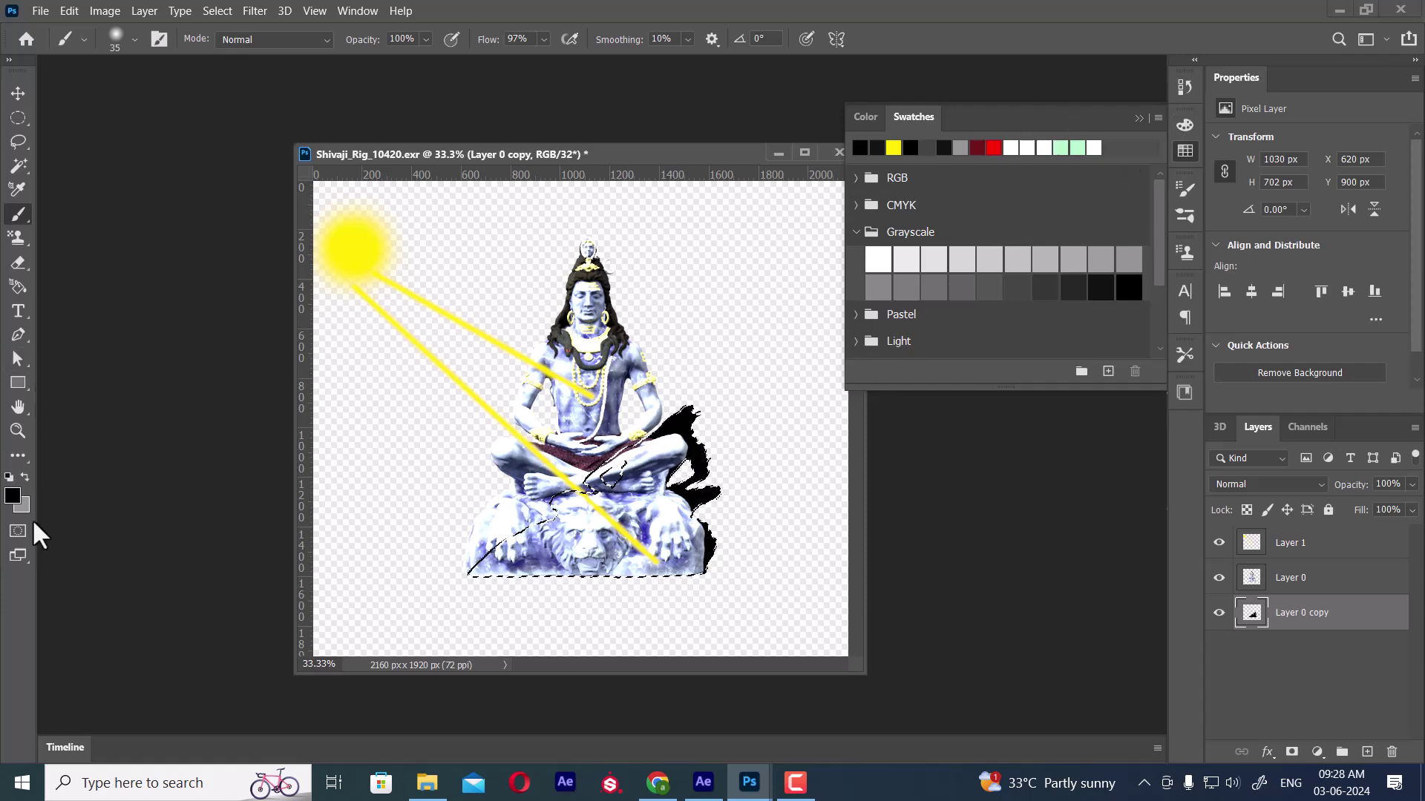
{"action": "left_click", "coordinate": [105, 10]}
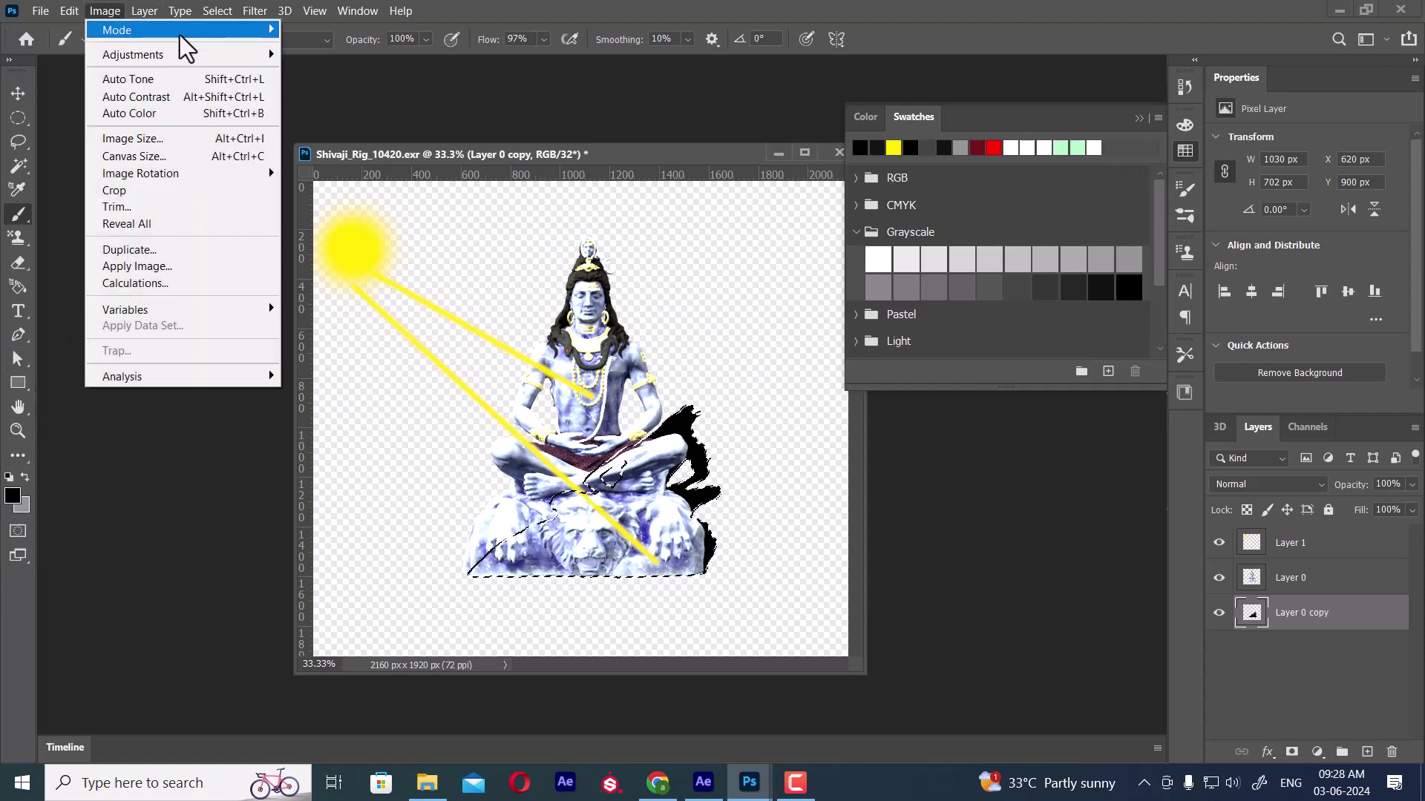
{"action": "left_click", "coordinate": [15, 494]}
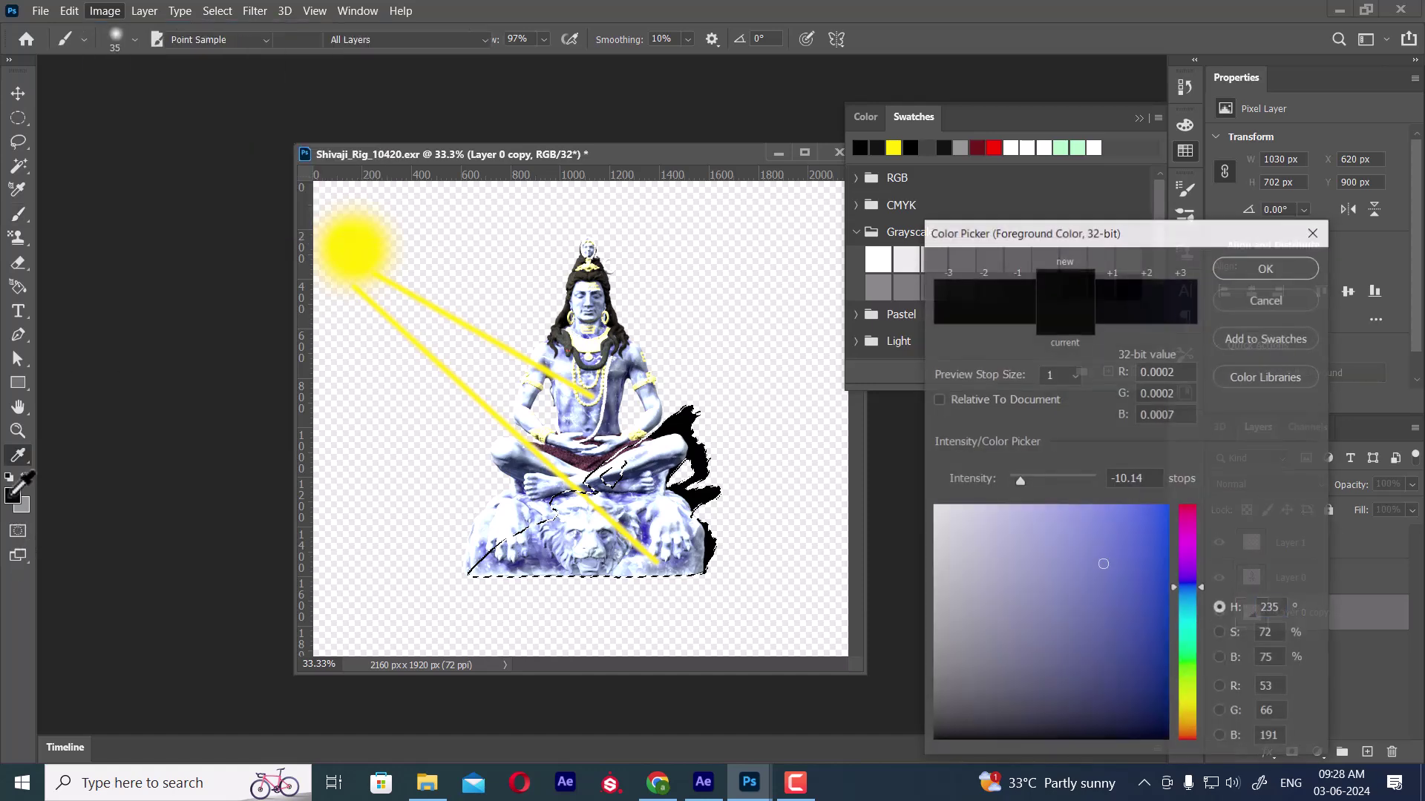
{"action": "left_click_drag", "start_coordinate": [1147, 591], "coordinate": [1169, 607]}
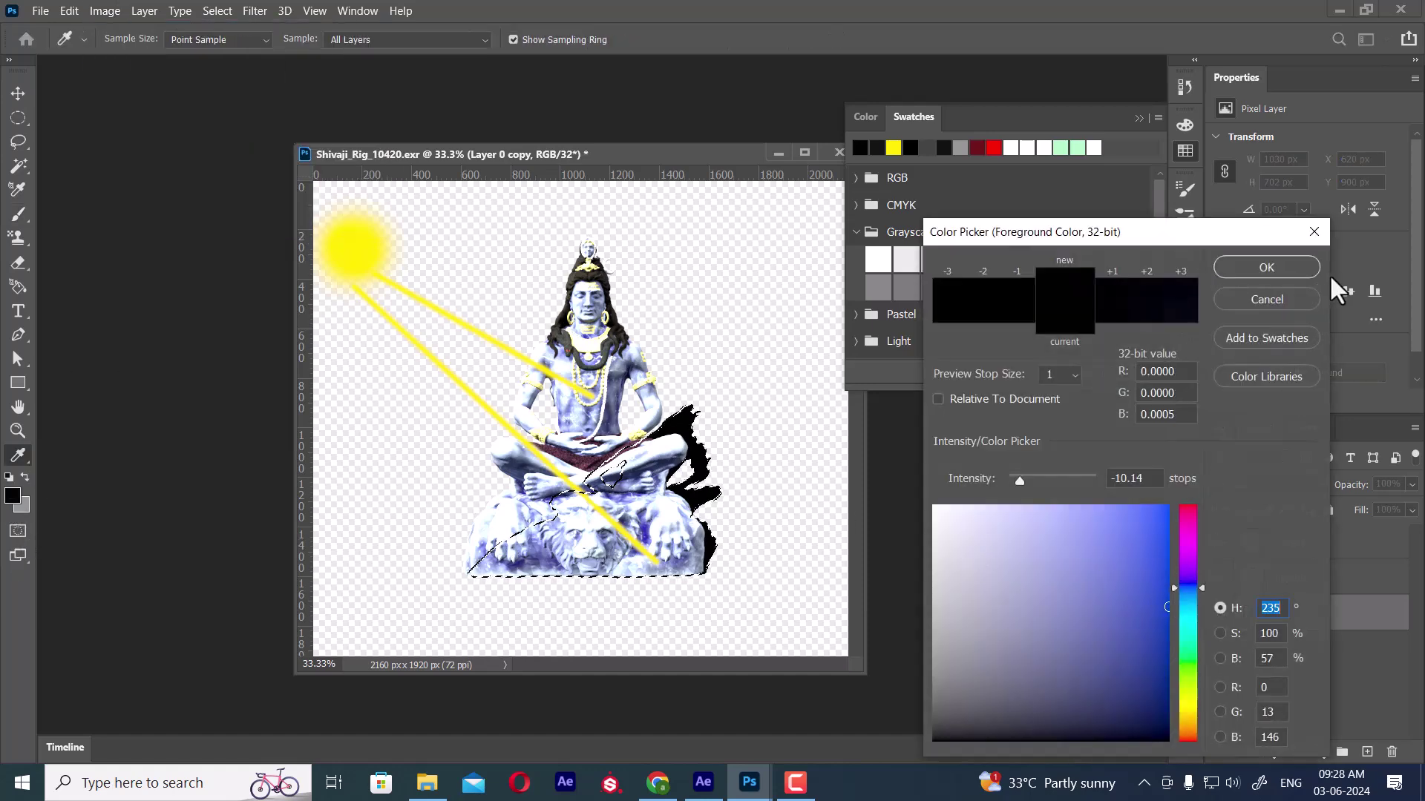
{"action": "left_click", "coordinate": [1293, 264]}
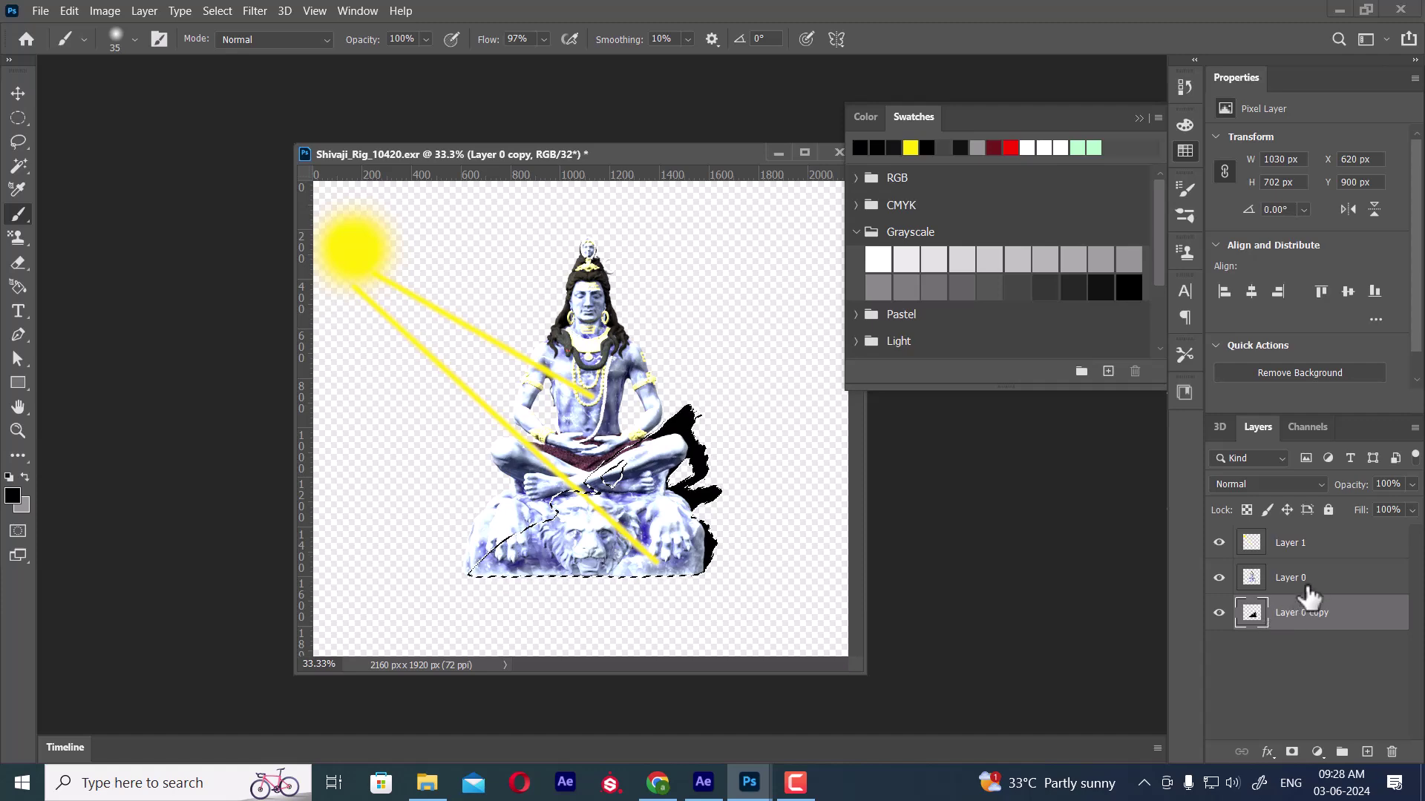
Deselect, swap the foreground and background colours, and set a dark red foreground
{"action": "key", "text": "ctrl+d"}
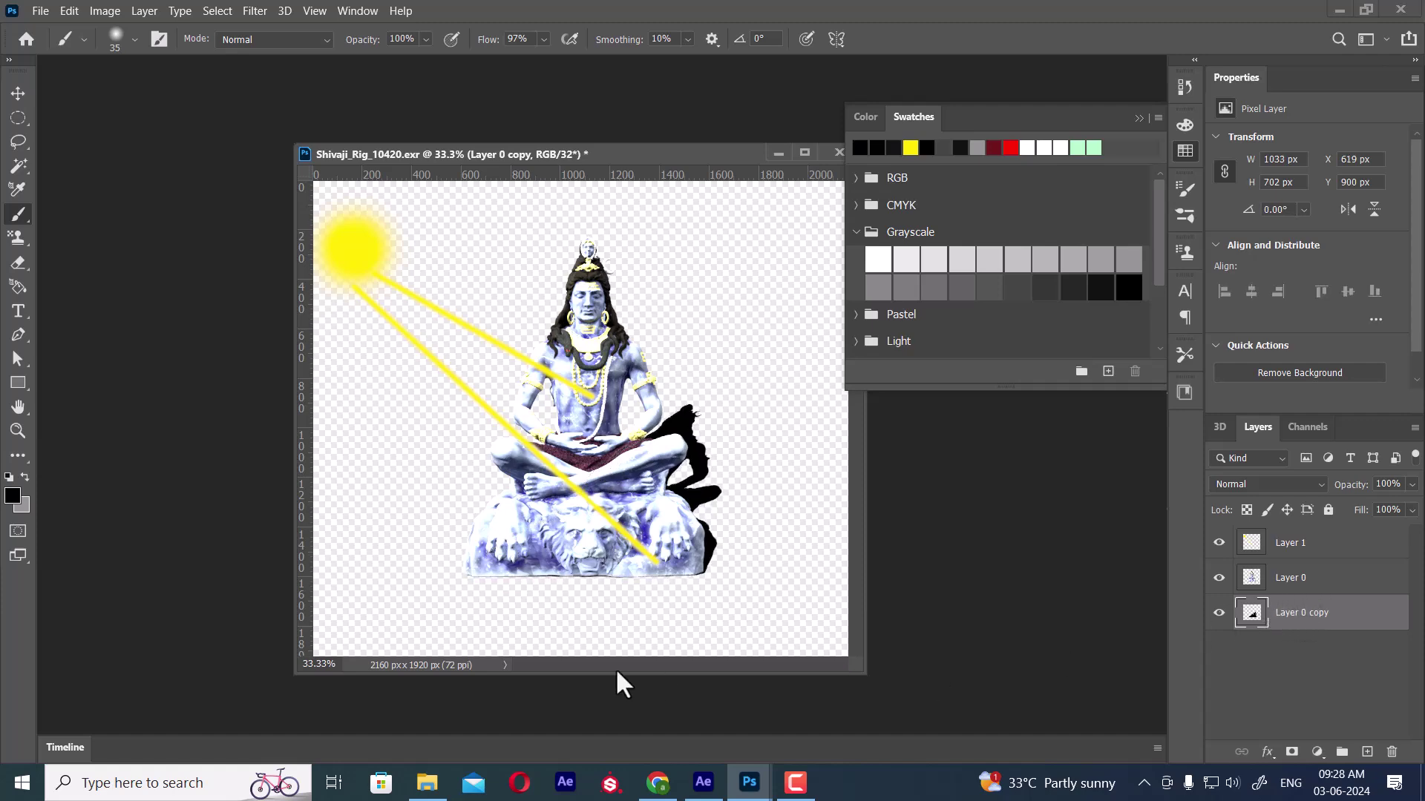
{"action": "left_click", "coordinate": [26, 477]}
{"action": "left_click", "coordinate": [1168, 618]}
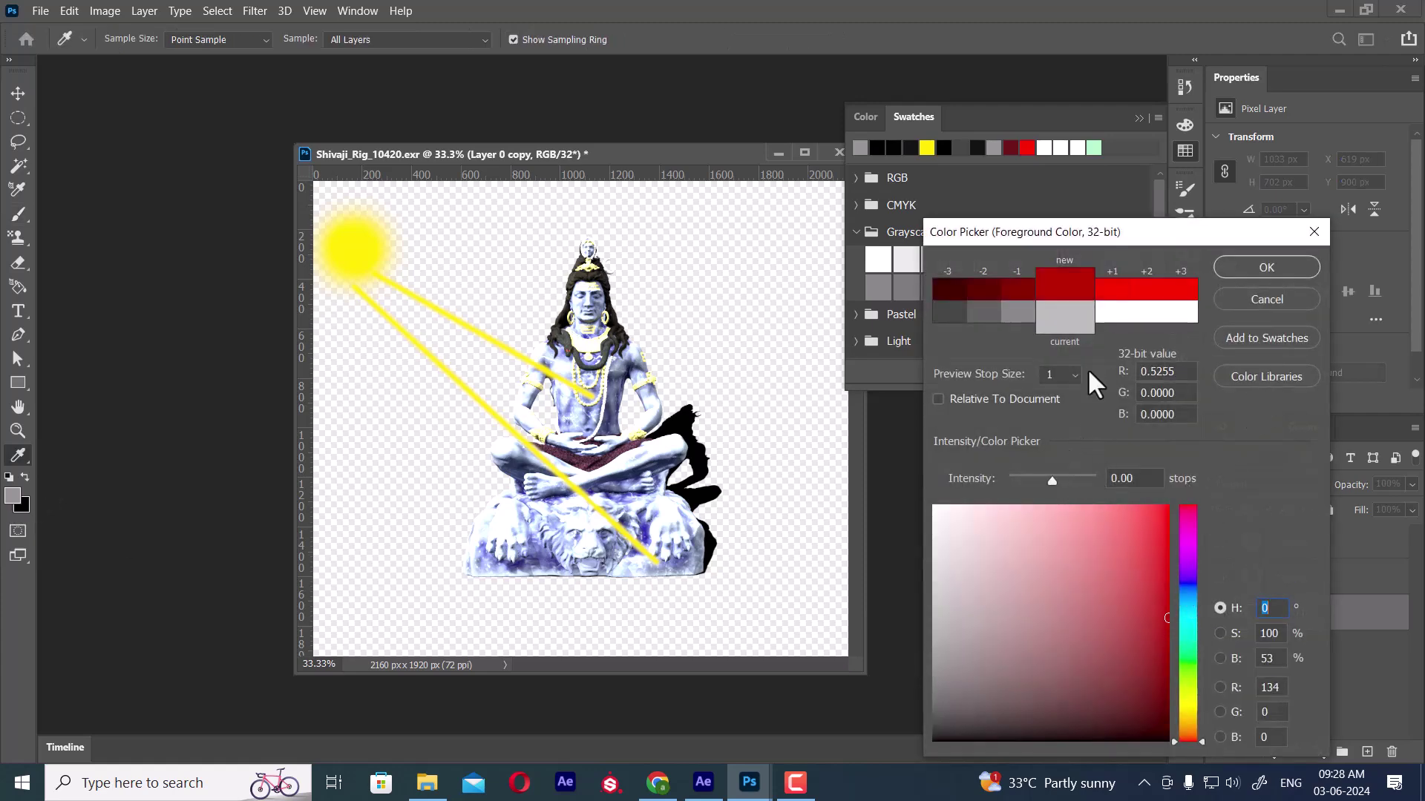
{"action": "left_click_drag", "start_coordinate": [1110, 236], "coordinate": [857, 122]}
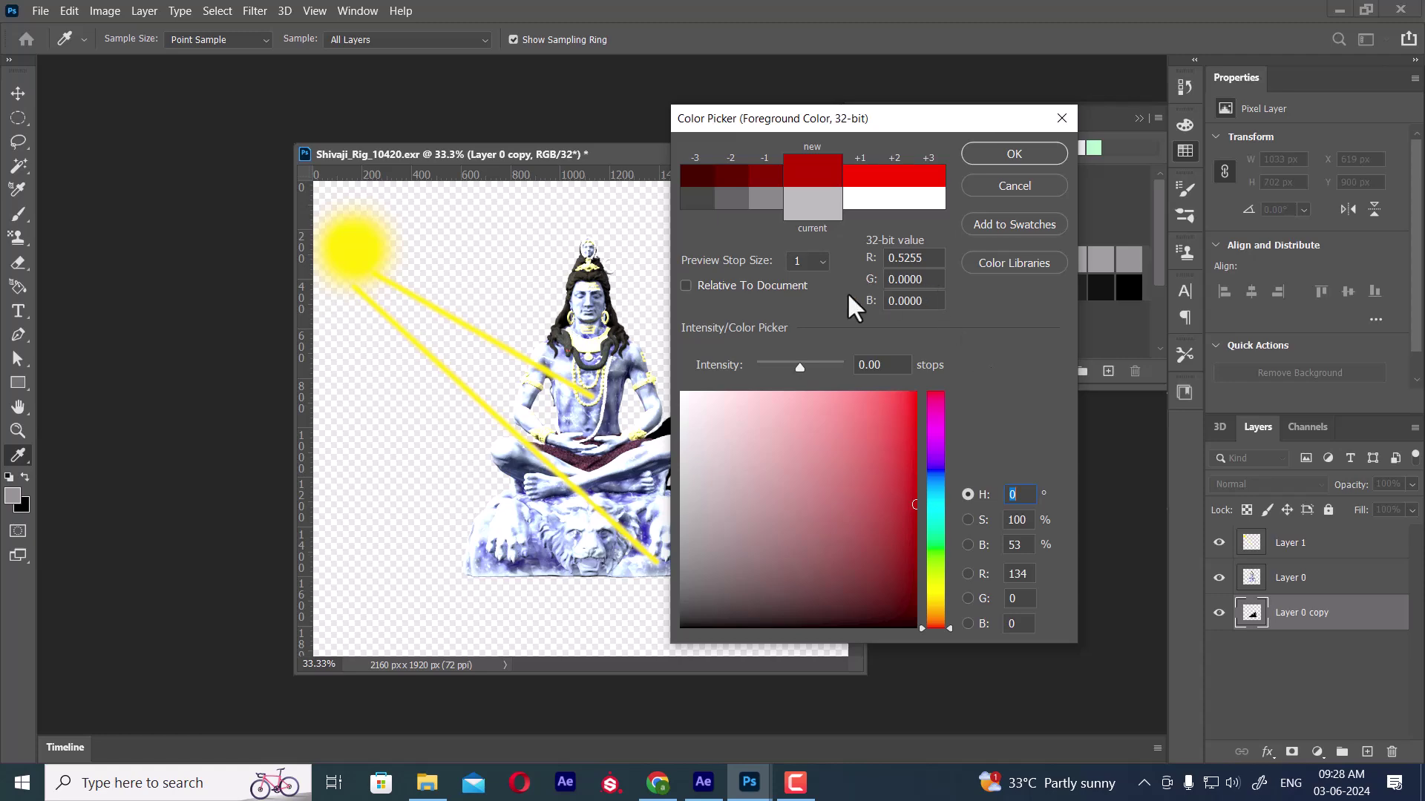
{"action": "left_click", "coordinate": [1021, 158]}
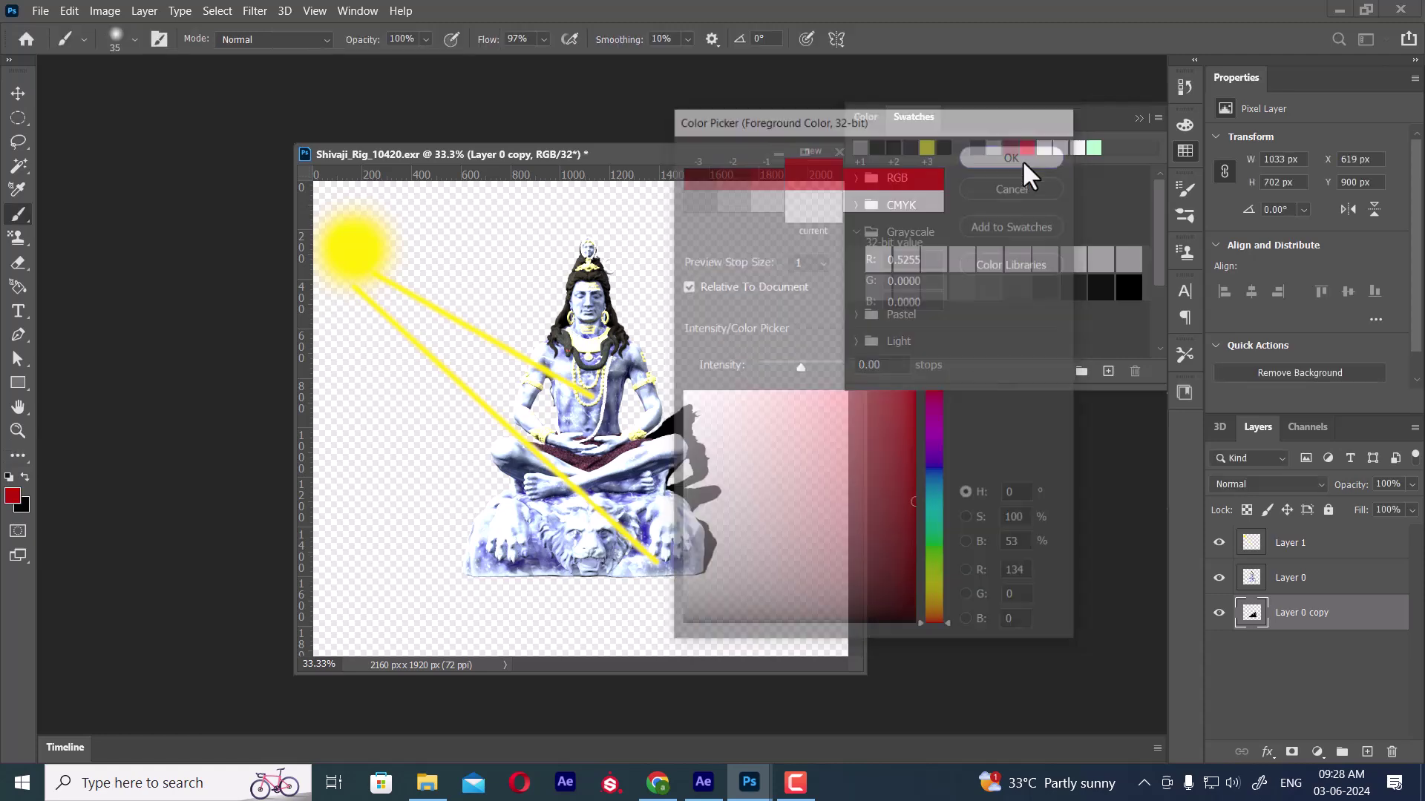
Set the foreground colour to a dark navy blue at hue 234
{"action": "left_click", "coordinate": [11, 496]}
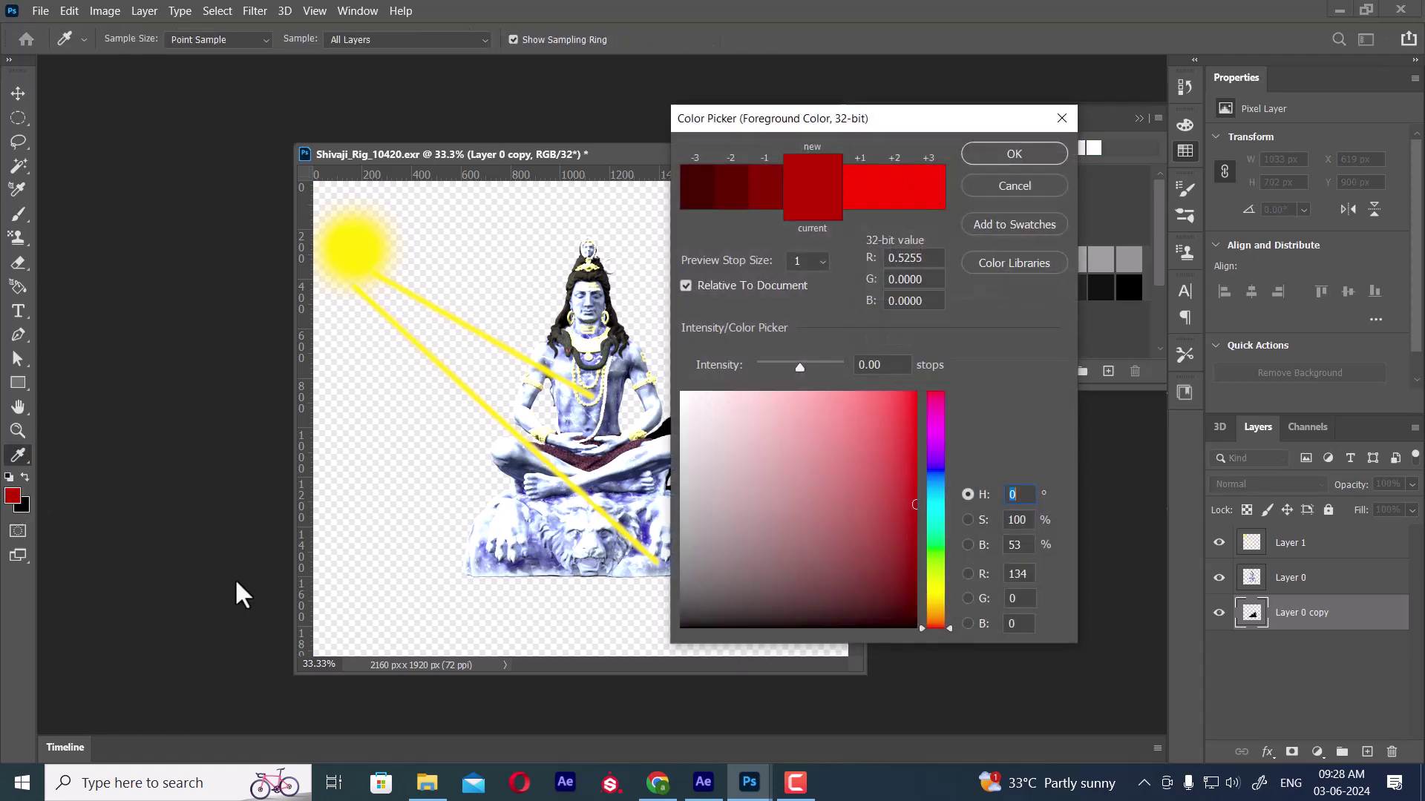
{"action": "left_click", "coordinate": [936, 475]}
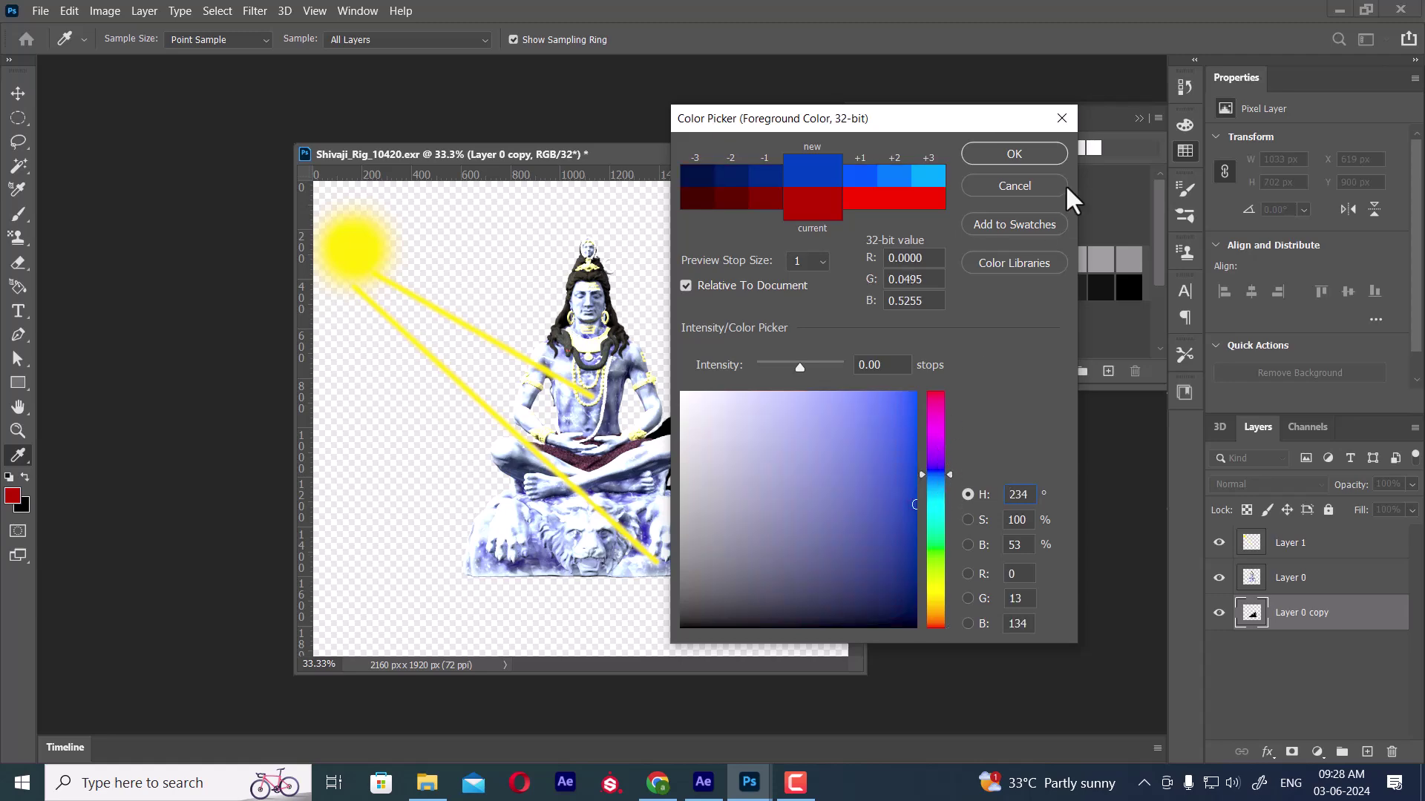
{"action": "left_click", "coordinate": [906, 602]}
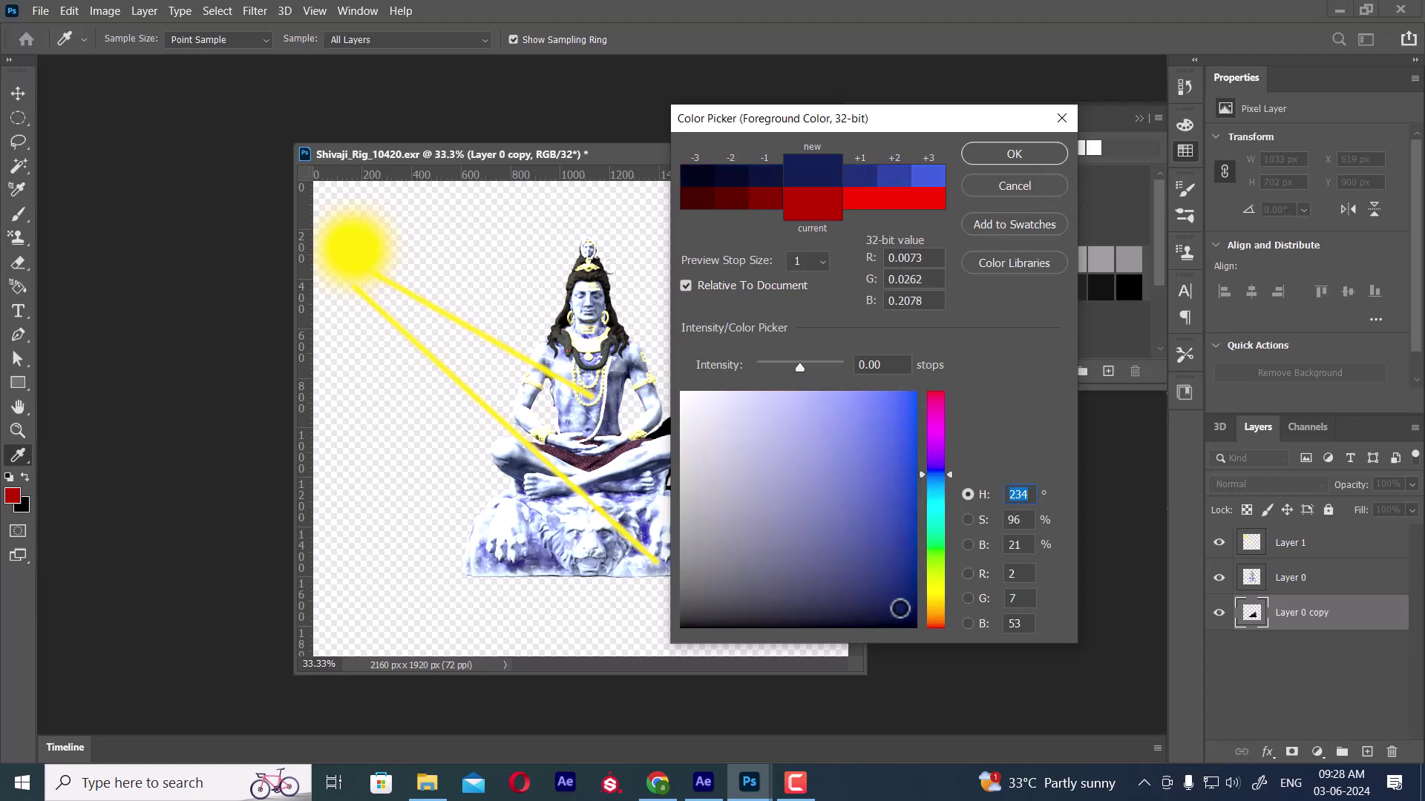
{"action": "left_click", "coordinate": [1007, 152]}
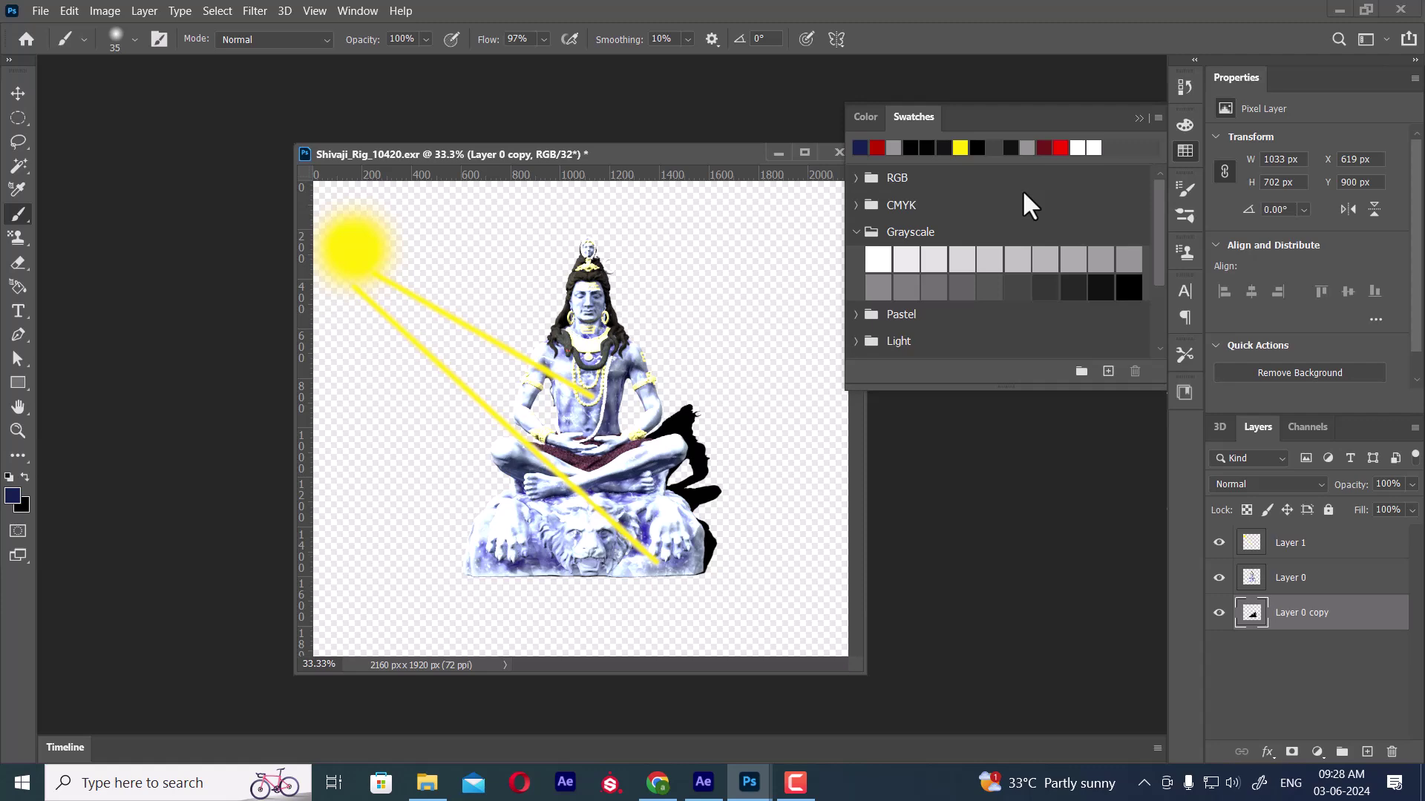
Refill the cast shadow with dark navy blue, deselect, and hide the sun layer Layer 1
{"action": "left_click", "coordinate": [1254, 614], "text": "ctrl"}
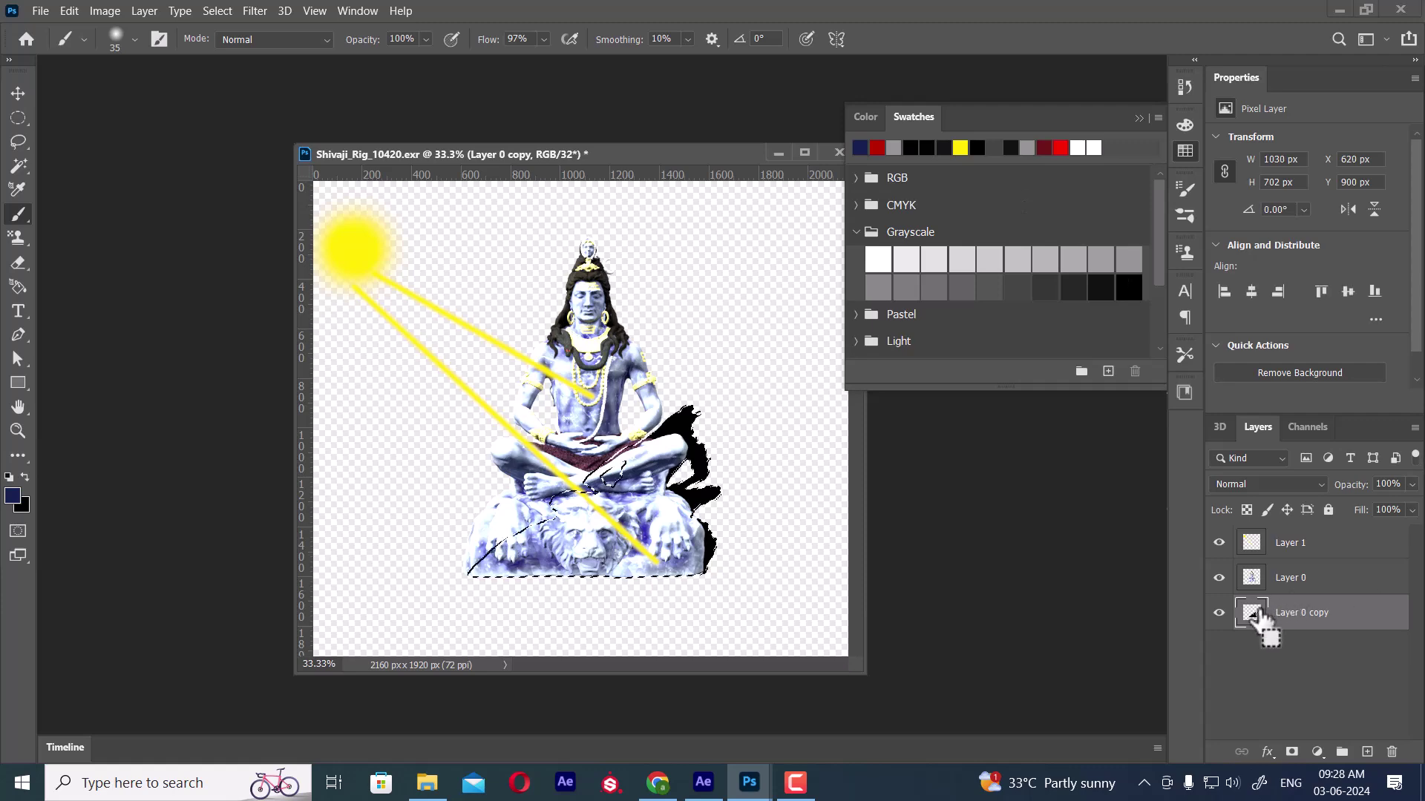
{"action": "key", "text": "alt+BackSpace"}
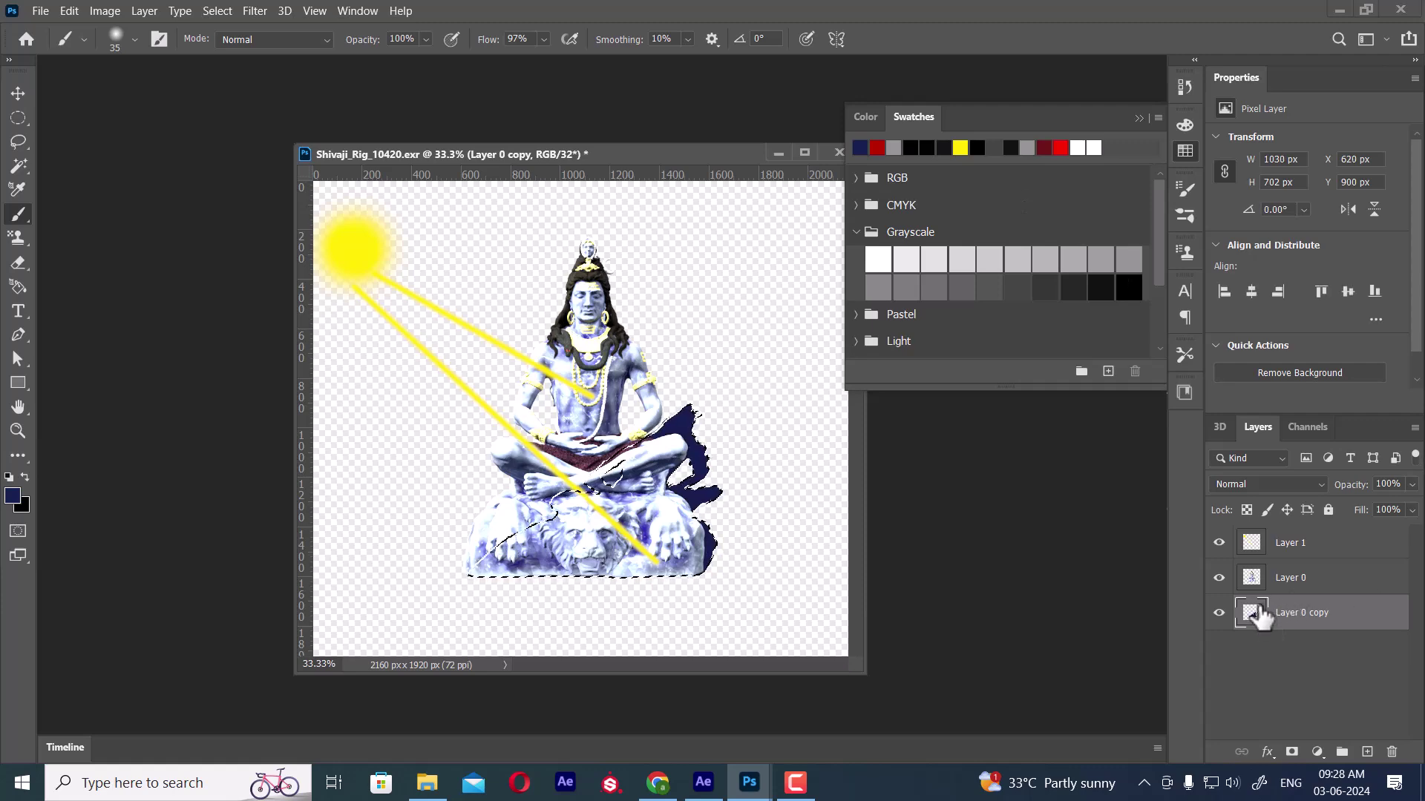
{"action": "key", "text": "ctrl+d"}
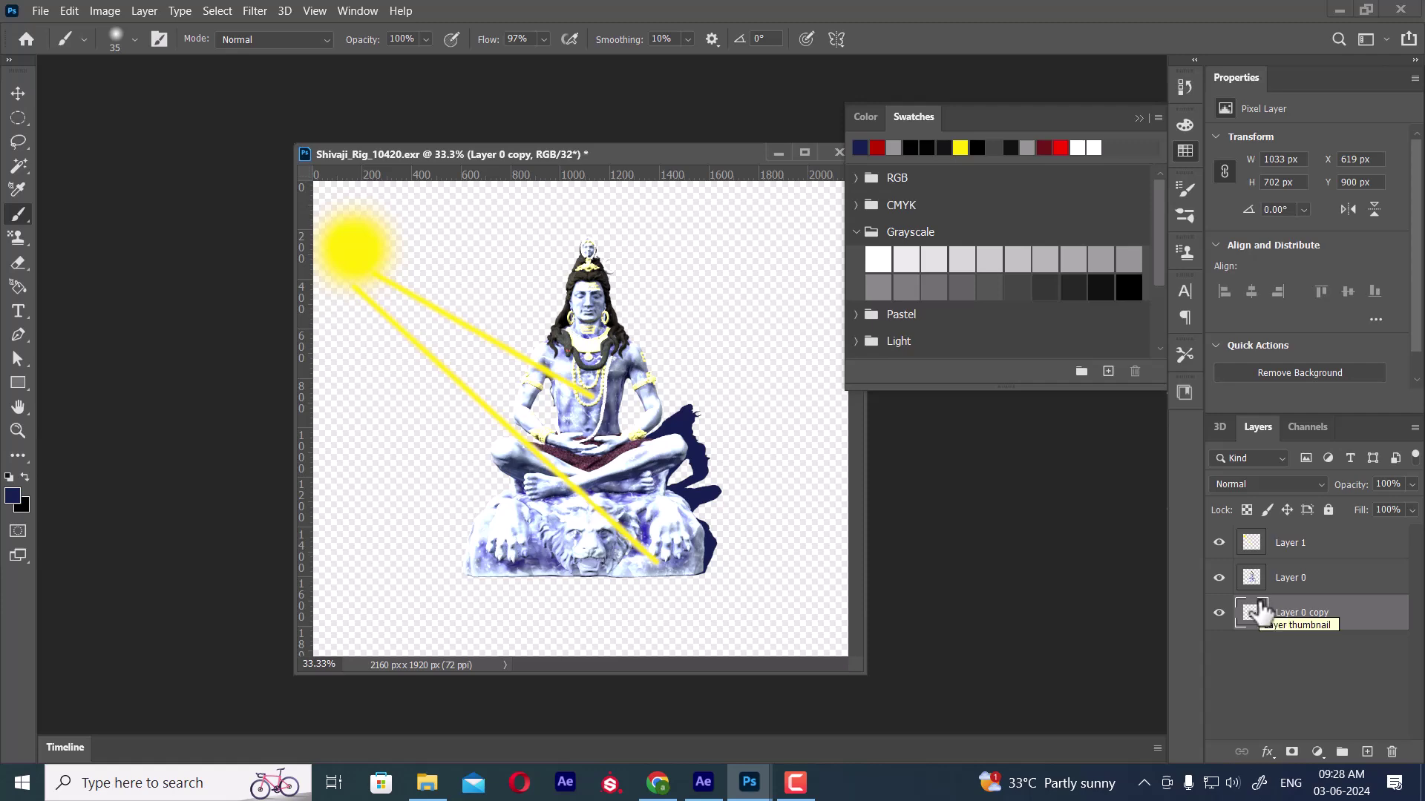
{"action": "left_click", "coordinate": [1218, 544]}
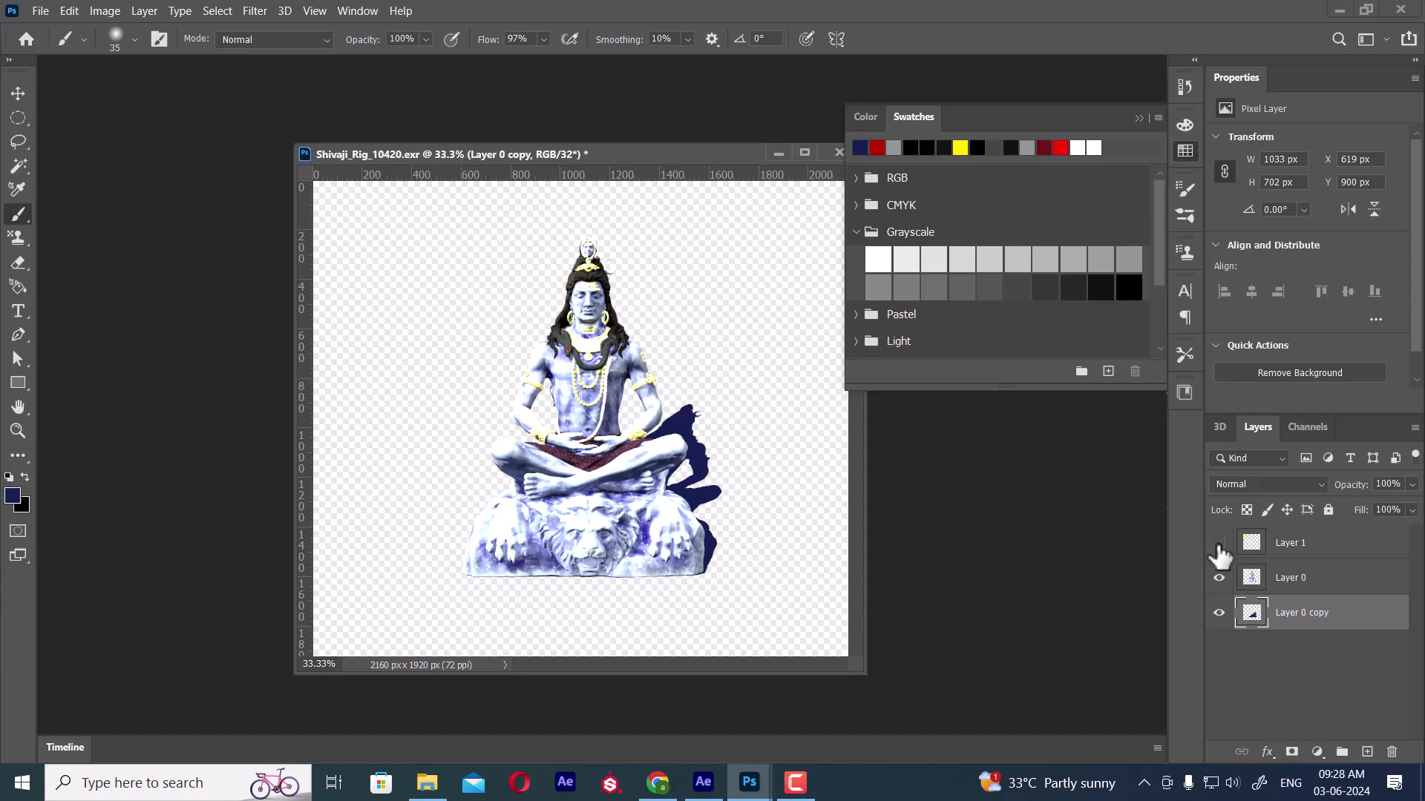
{"action": "key", "text": "ctrl+plus"}
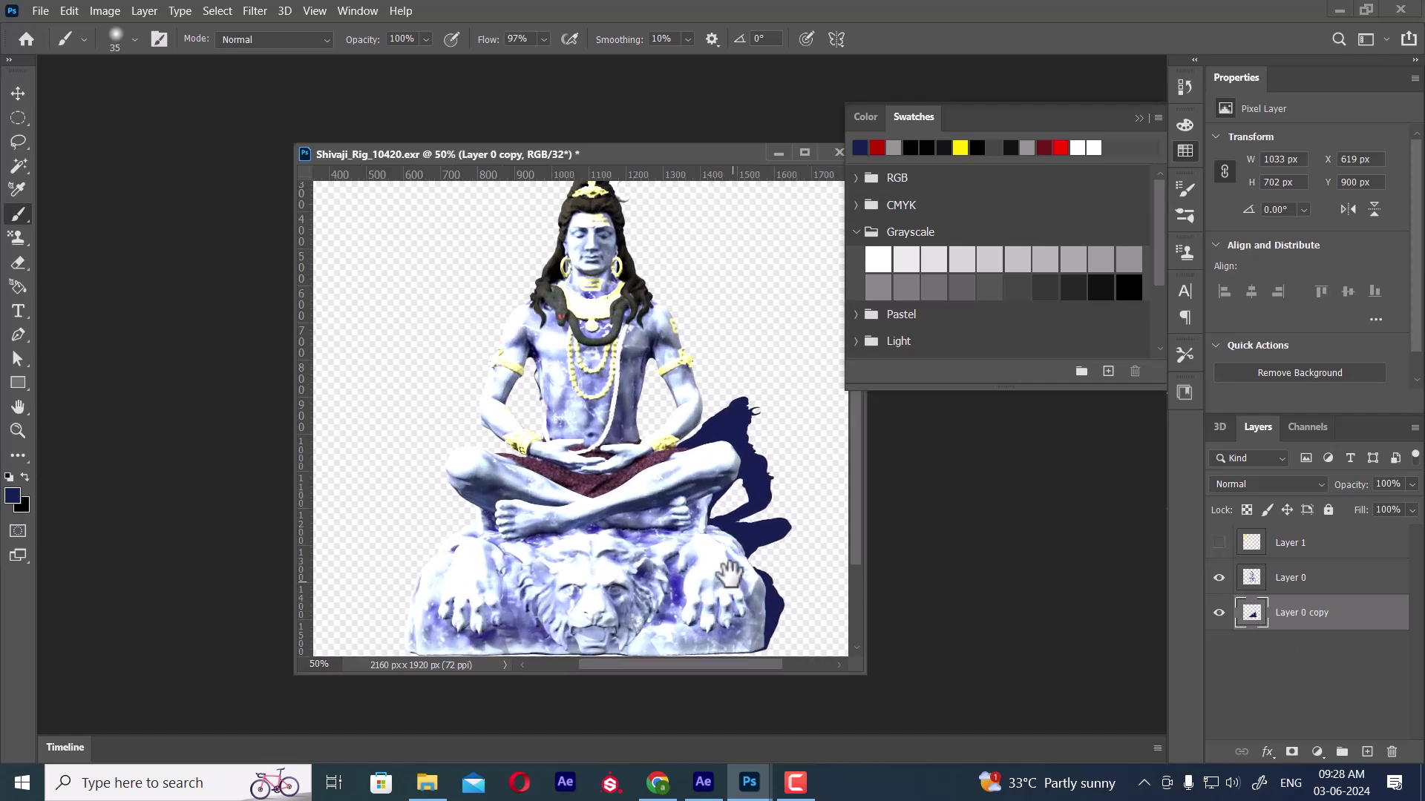
{"action": "left_click_drag", "start_coordinate": [733, 583], "coordinate": [731, 408]}
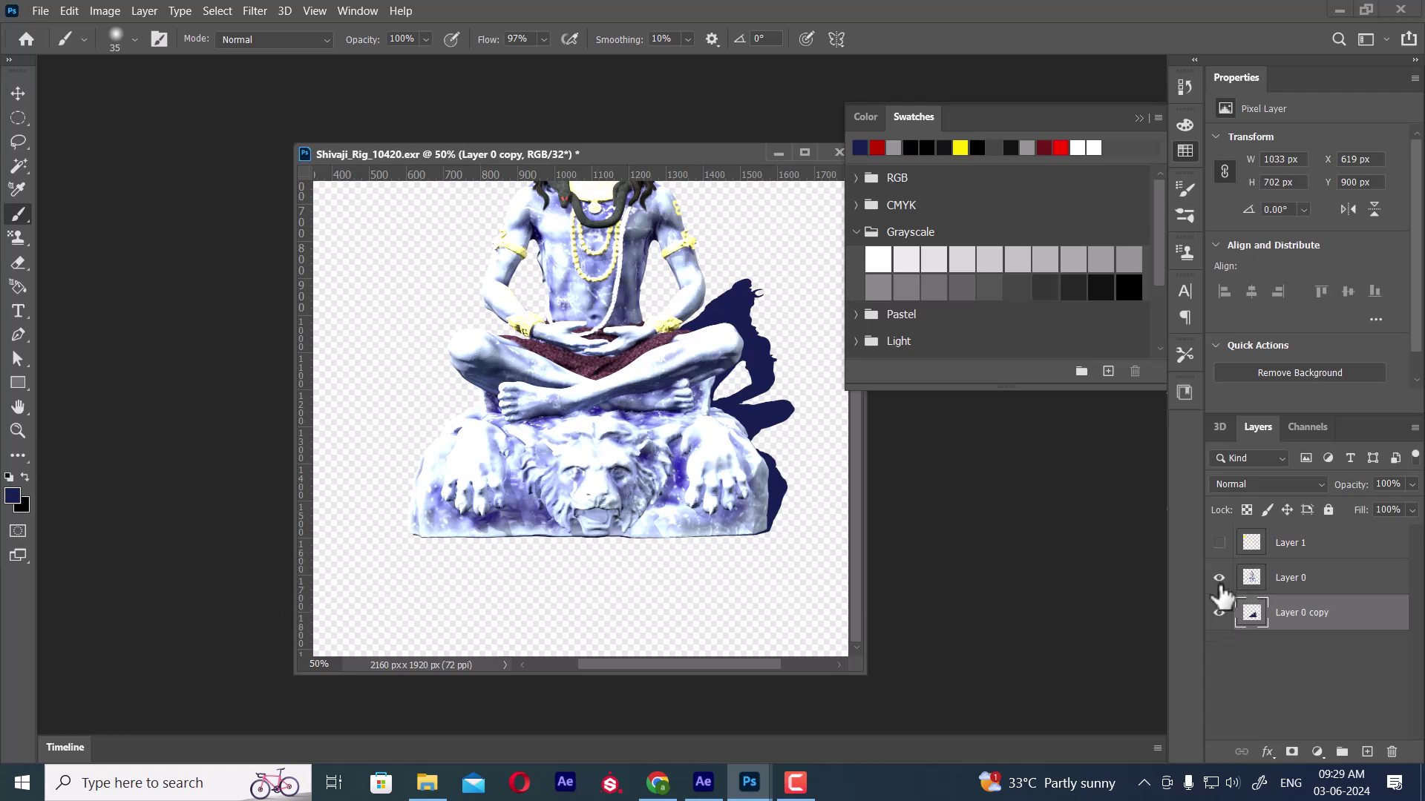
Fill a thin rectangular strip under the base in dark blue on new Layer 2, below Layer 0
{"action": "left_click", "coordinate": [11, 117]}
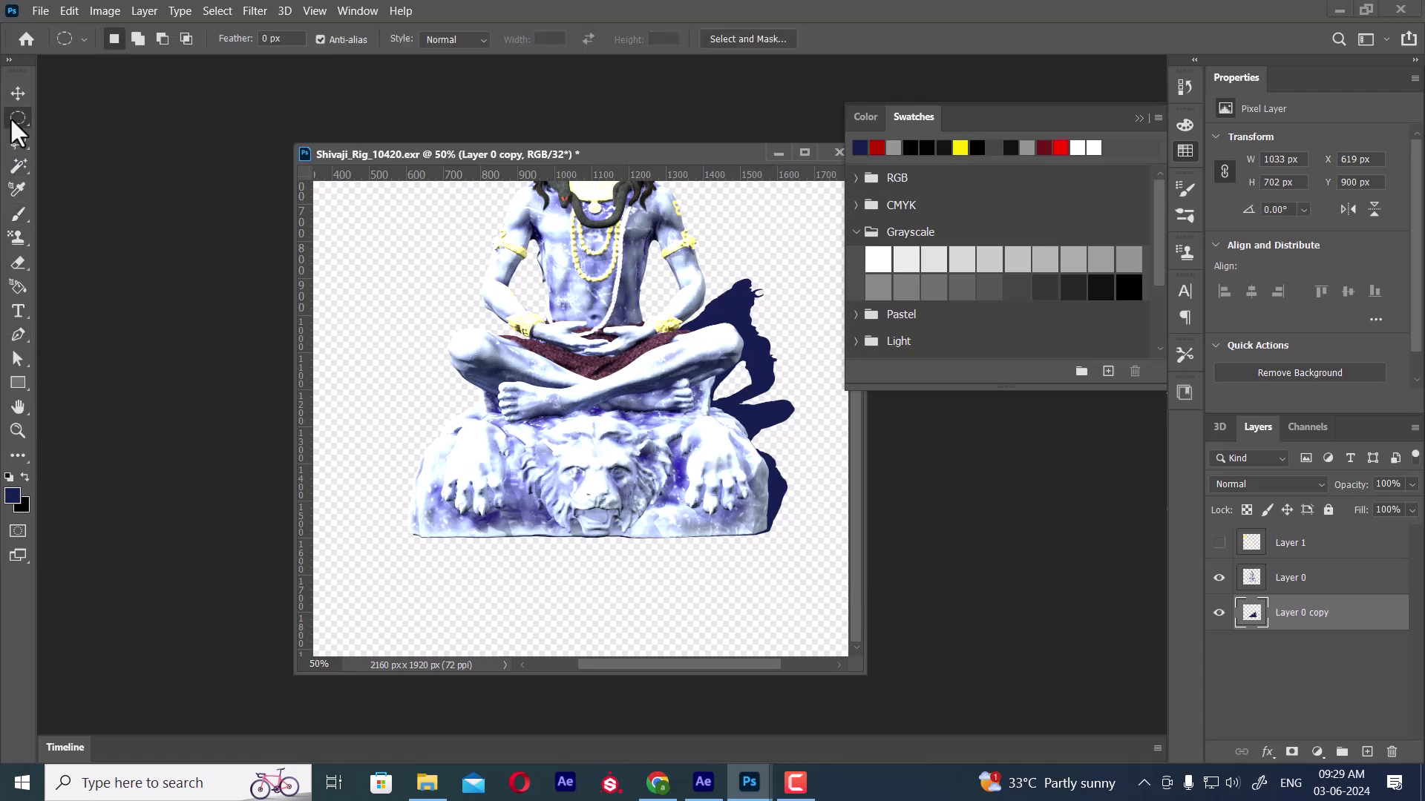
{"action": "left_click", "coordinate": [54, 120]}
{"action": "left_click_drag", "start_coordinate": [408, 526], "coordinate": [765, 540]}
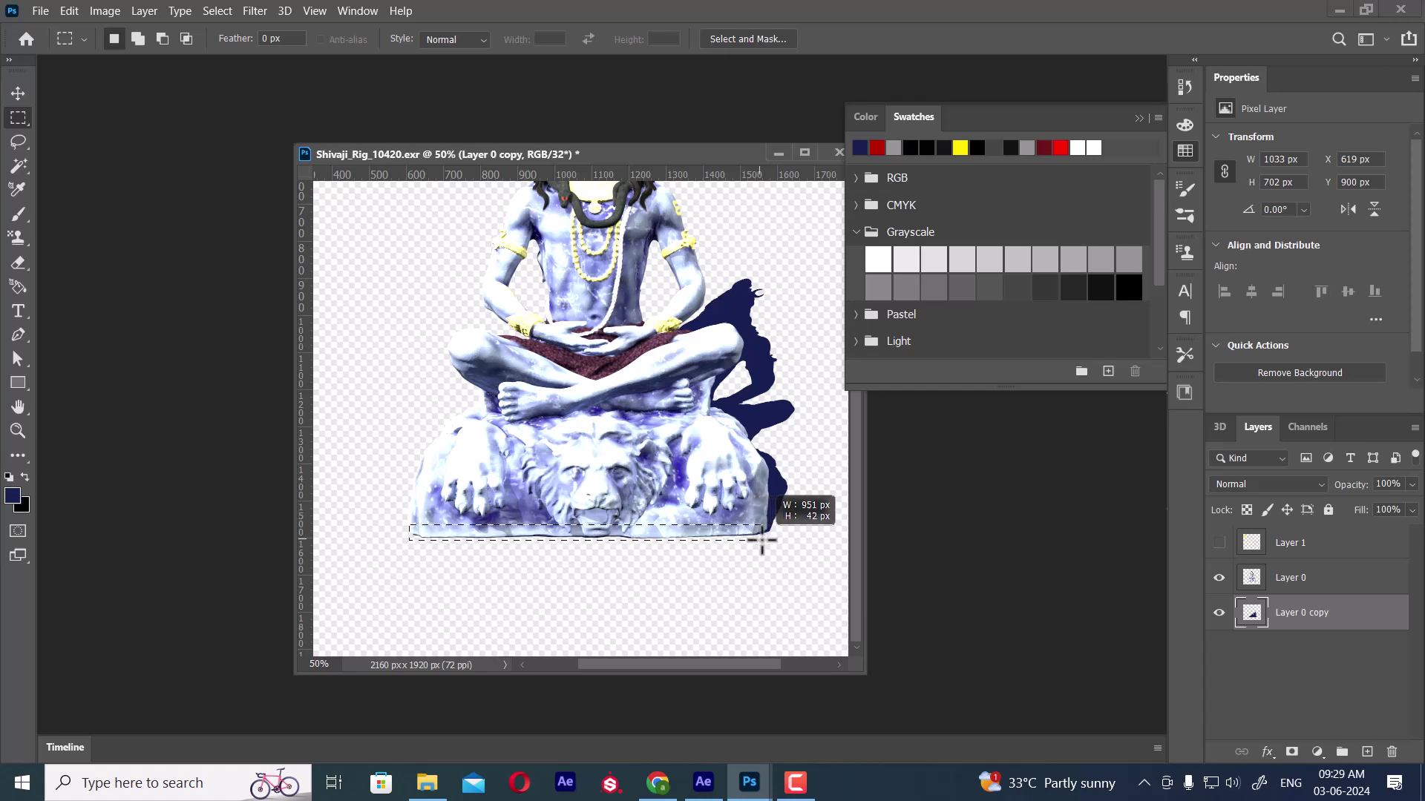
{"action": "left_click_drag", "start_coordinate": [764, 541], "coordinate": [767, 541]}
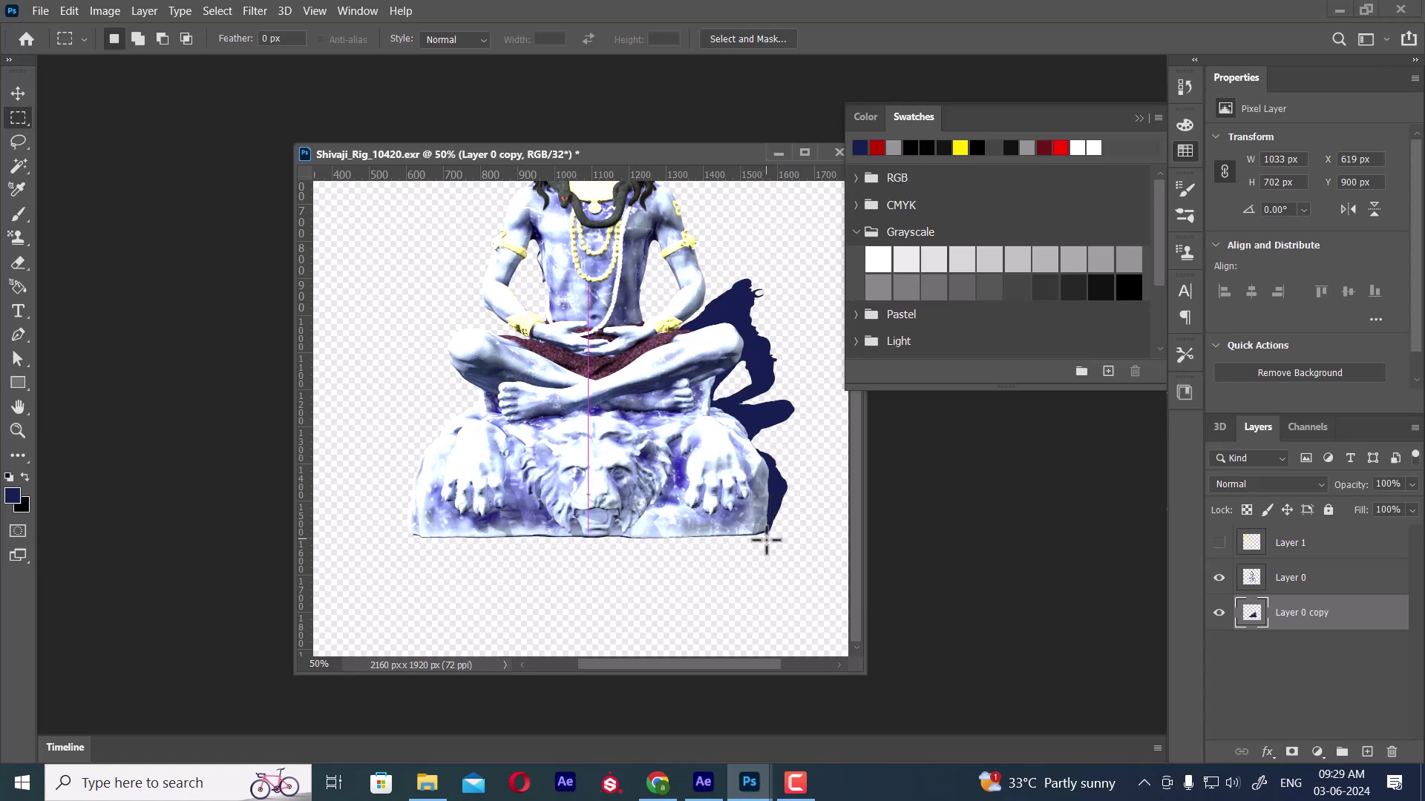
{"action": "left_click", "coordinate": [1307, 587]}
{"action": "left_click", "coordinate": [1367, 751]}
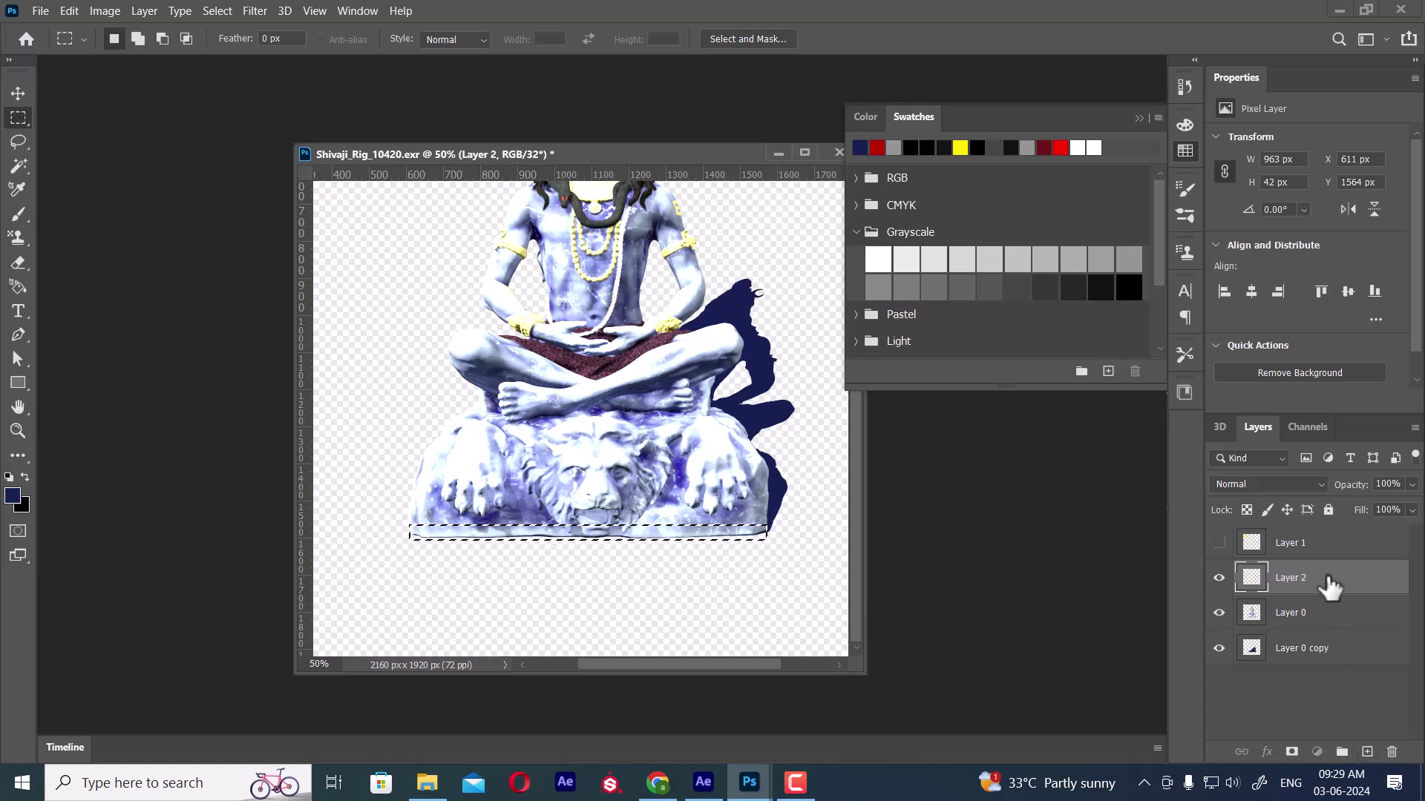
{"action": "left_click_drag", "start_coordinate": [1330, 581], "coordinate": [1335, 623]}
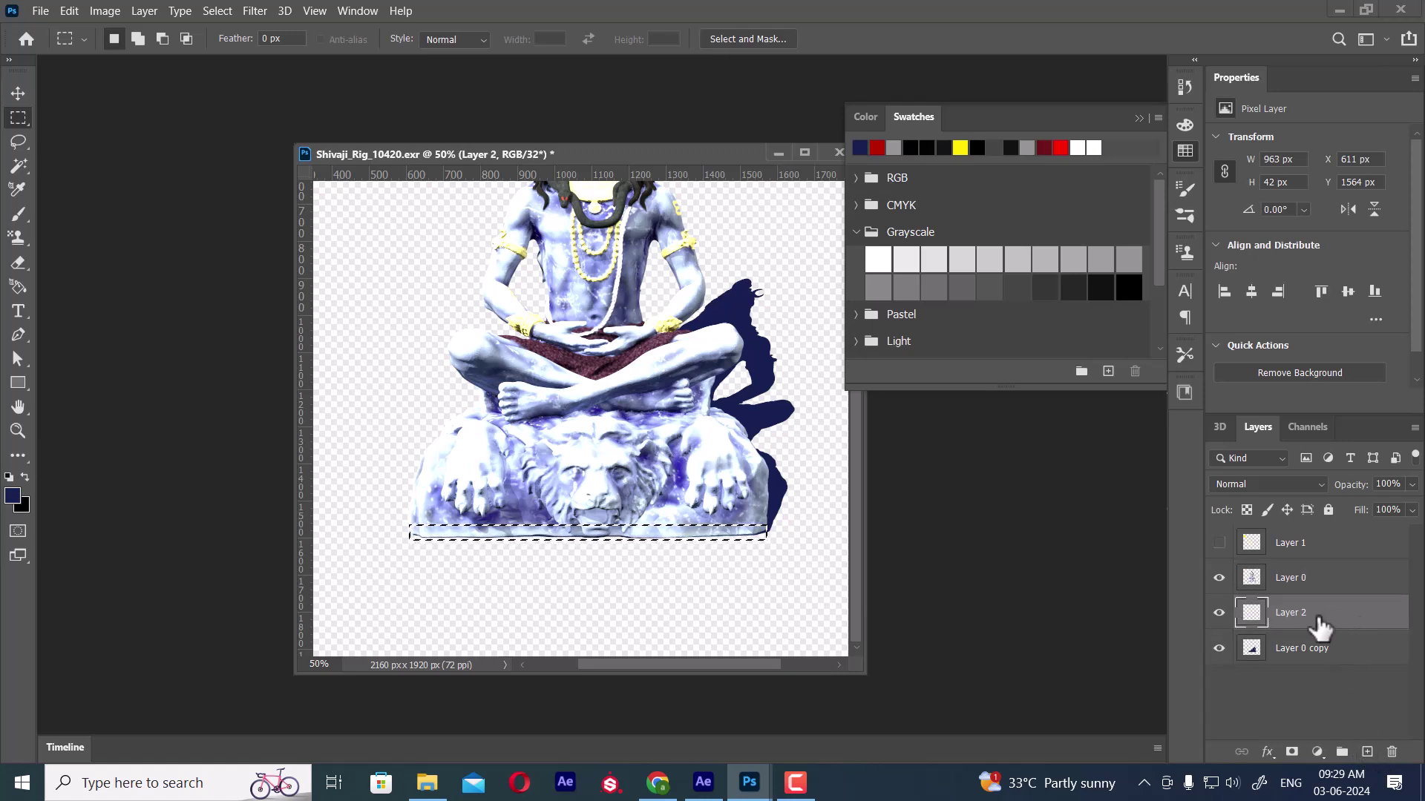
{"action": "key", "text": "alt+BackSpace"}
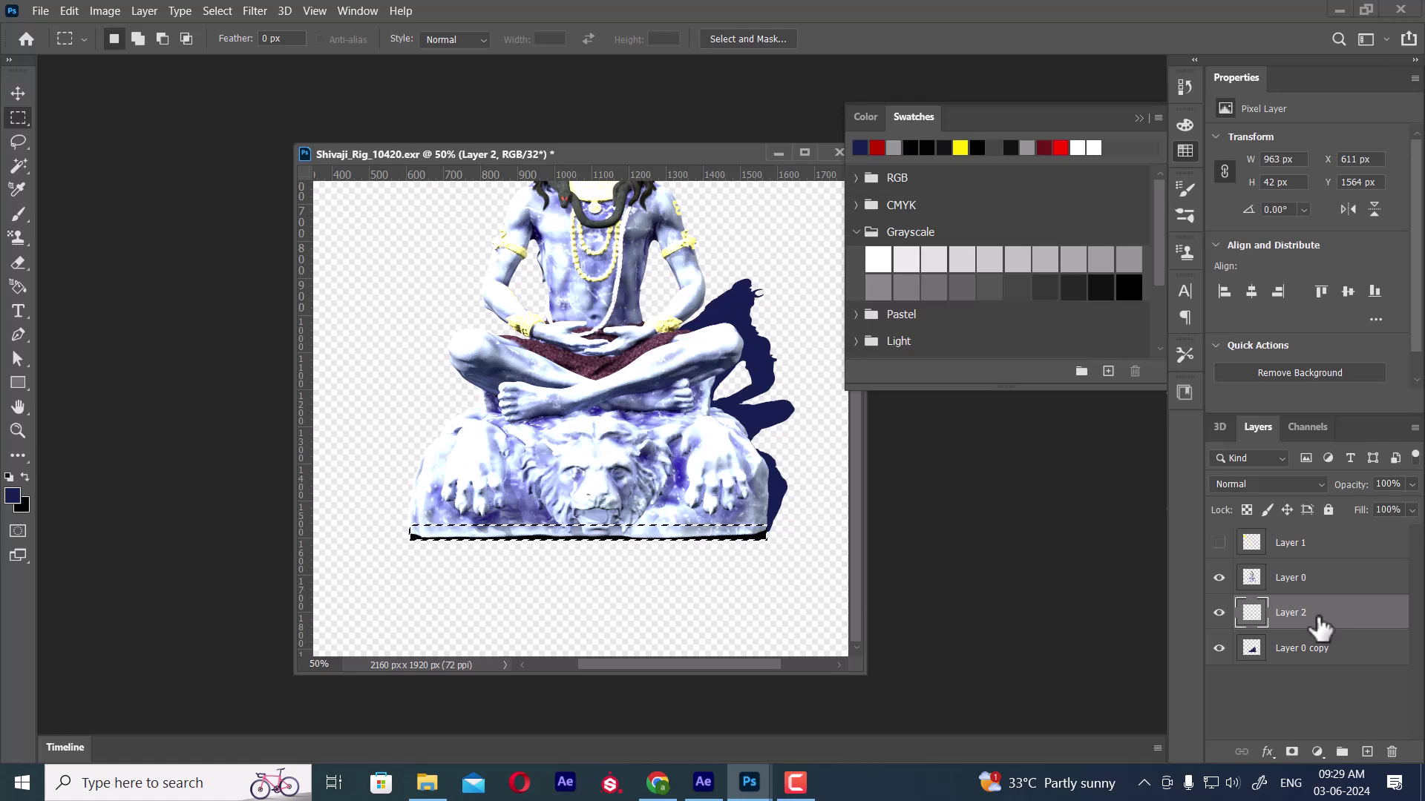
{"action": "key", "text": "ctrl+d"}
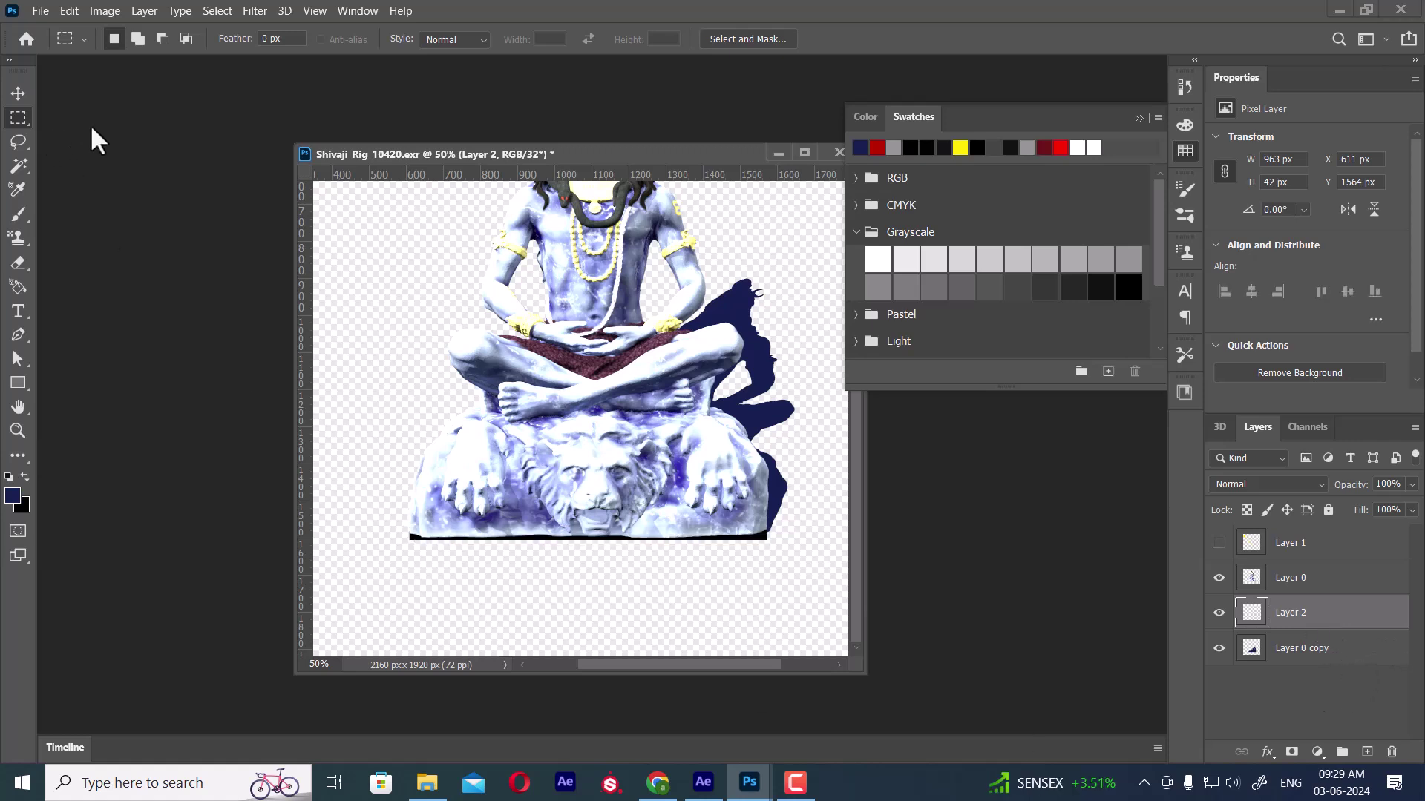
Apply a 5.2-radius Gaussian Blur to the strip and nudge it down slightly
{"action": "left_click", "coordinate": [255, 10]}
{"action": "mouse_move", "coordinate": [265, 208]}
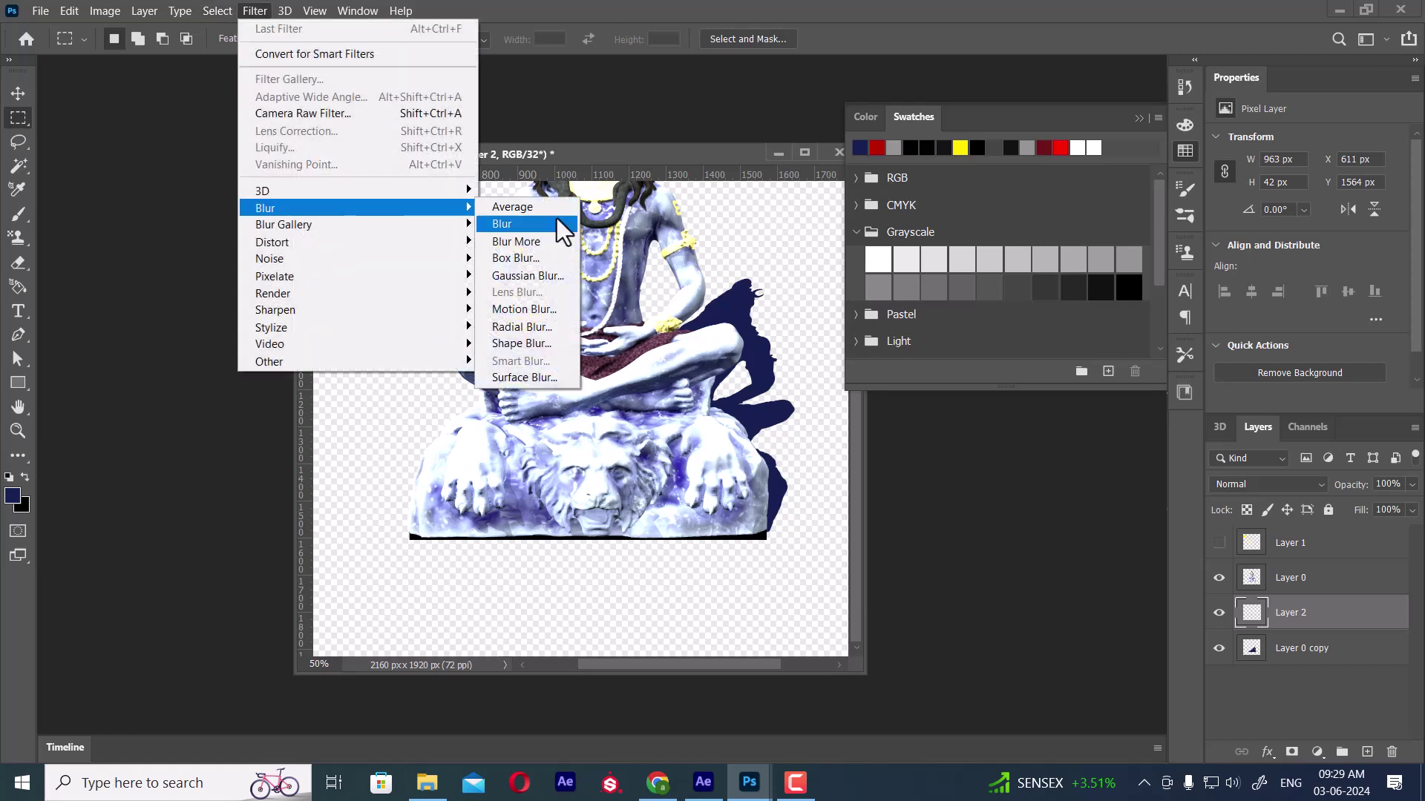
{"action": "left_click", "coordinate": [536, 281]}
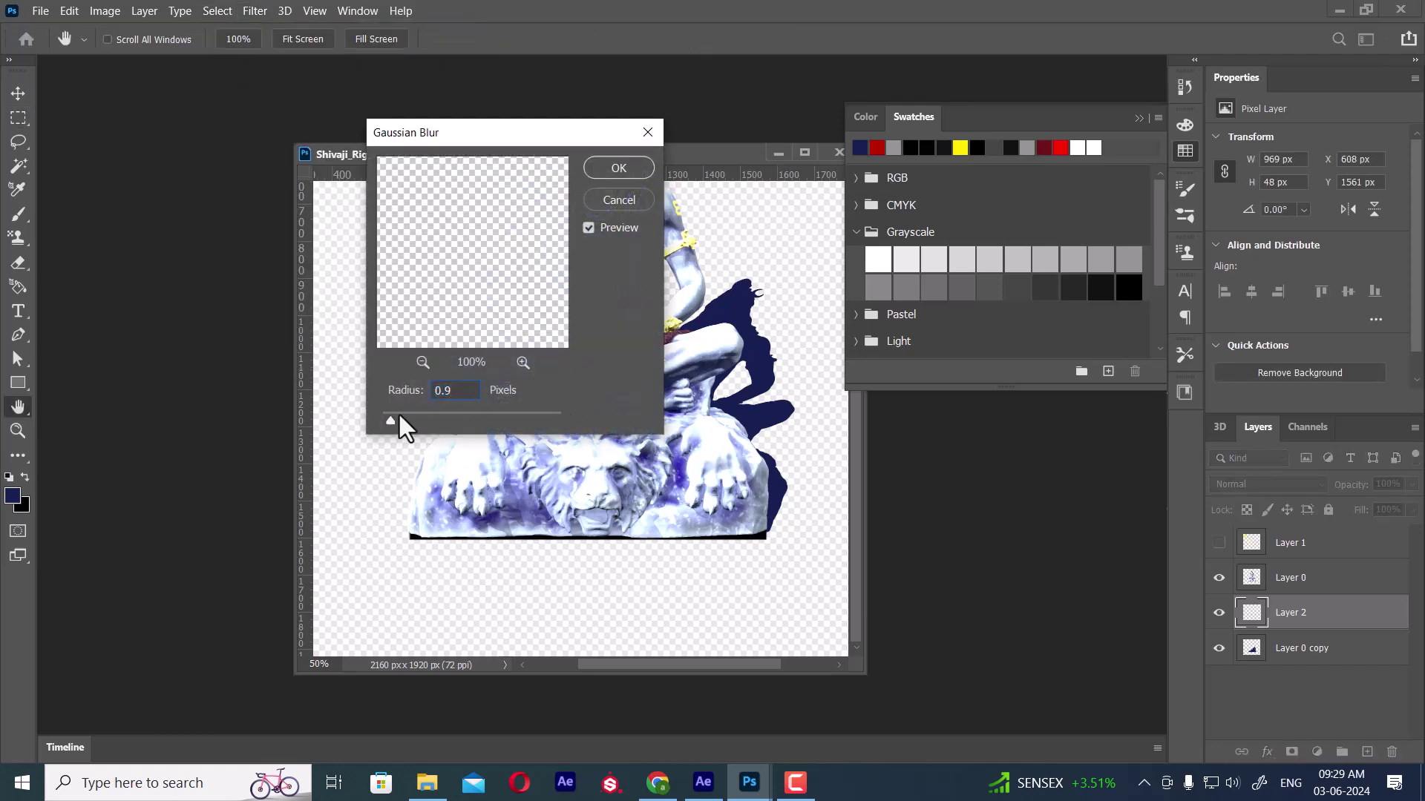
{"action": "left_click_drag", "start_coordinate": [399, 415], "coordinate": [437, 418]}
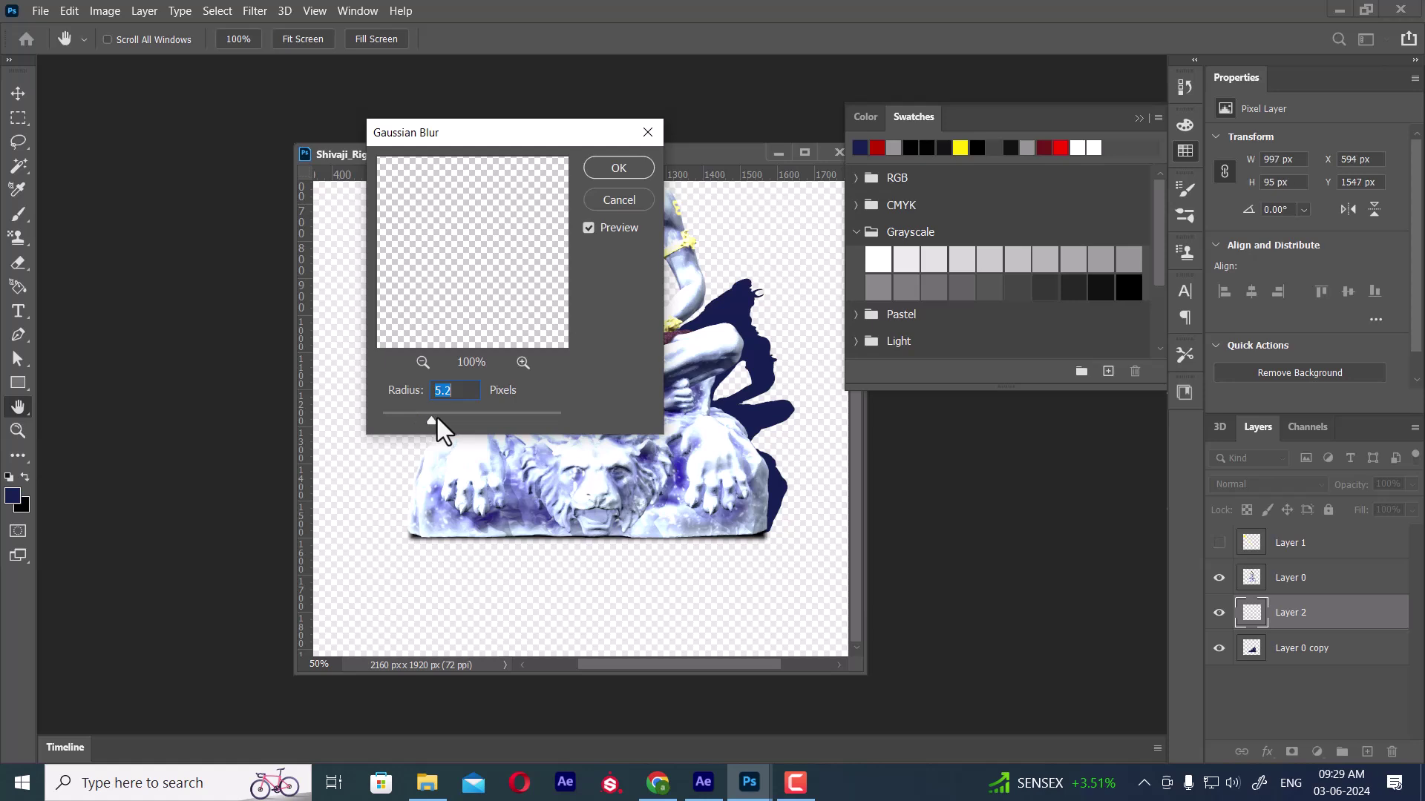
{"action": "left_click", "coordinate": [607, 160]}
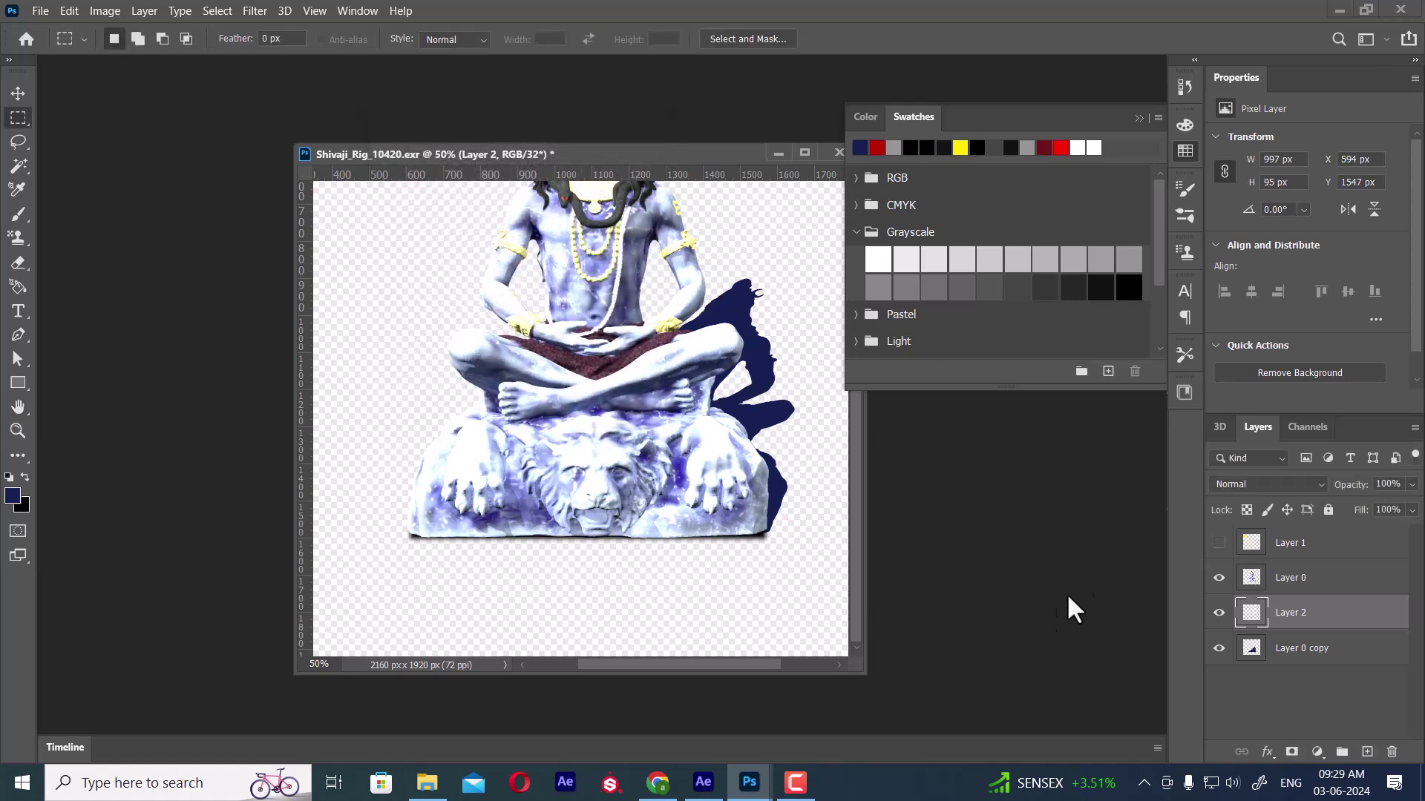
{"action": "left_click", "coordinate": [16, 95]}
{"action": "key", "text": "Down"}
{"action": "key", "text": "Down"}
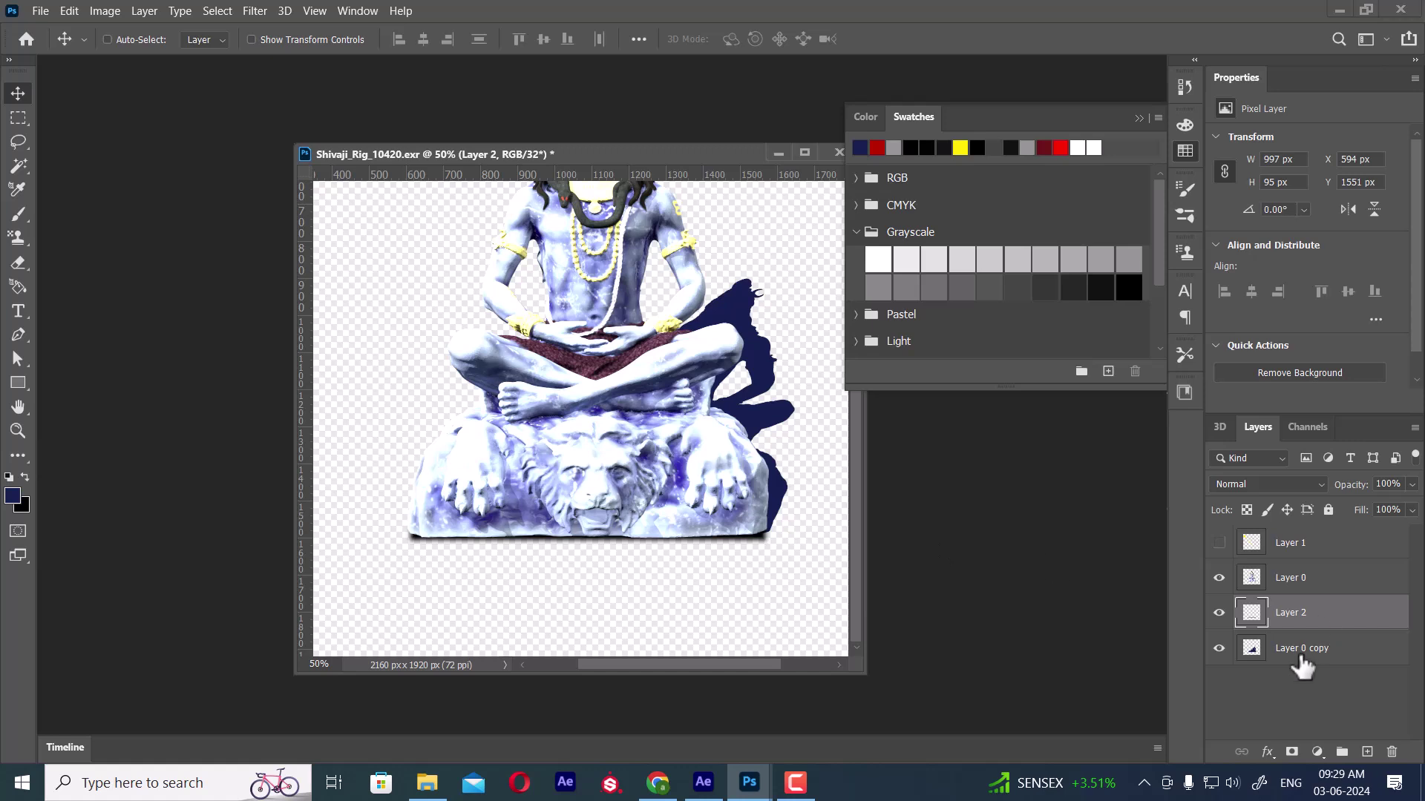
Toggle the contact and cast shadow layers to compare, then zoom out to the whole statue
{"action": "left_click", "coordinate": [1256, 623], "text": "ctrl"}
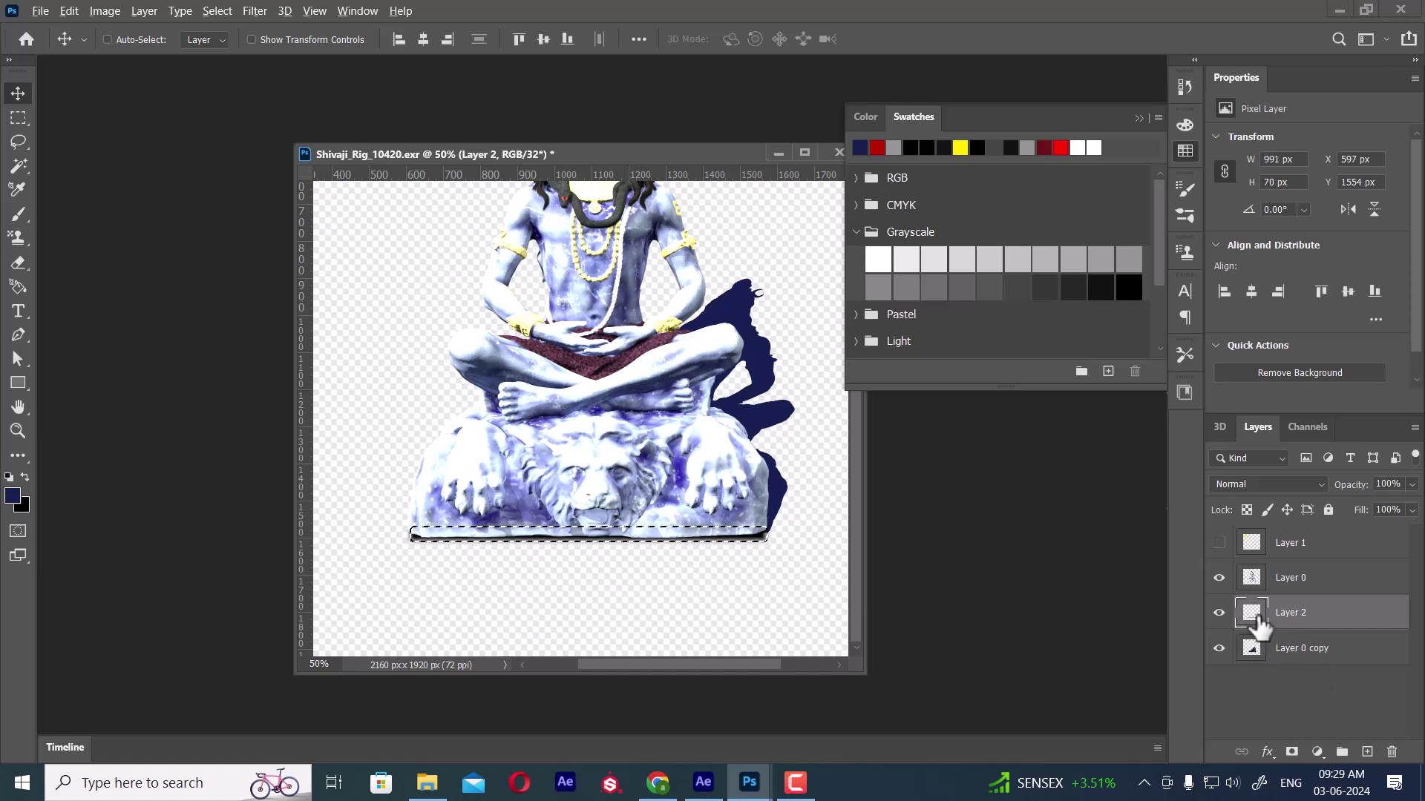
{"action": "key", "text": "ctrl"}
{"action": "key", "text": "ctrl+d"}
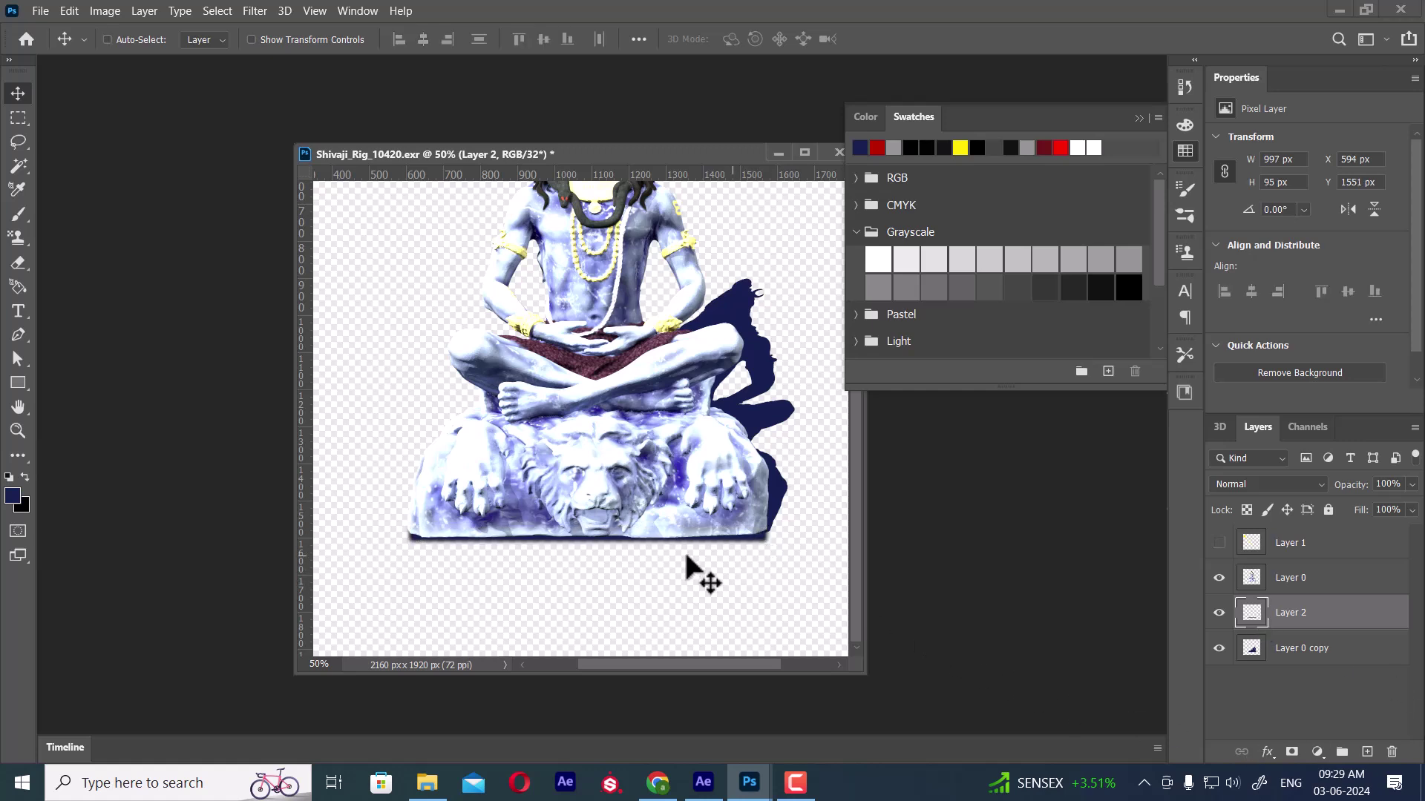
{"action": "left_click", "coordinate": [1219, 613]}
{"action": "left_click", "coordinate": [1218, 648]}
{"action": "key", "text": "ctrl"}
{"action": "key", "text": "ctrl+minus"}
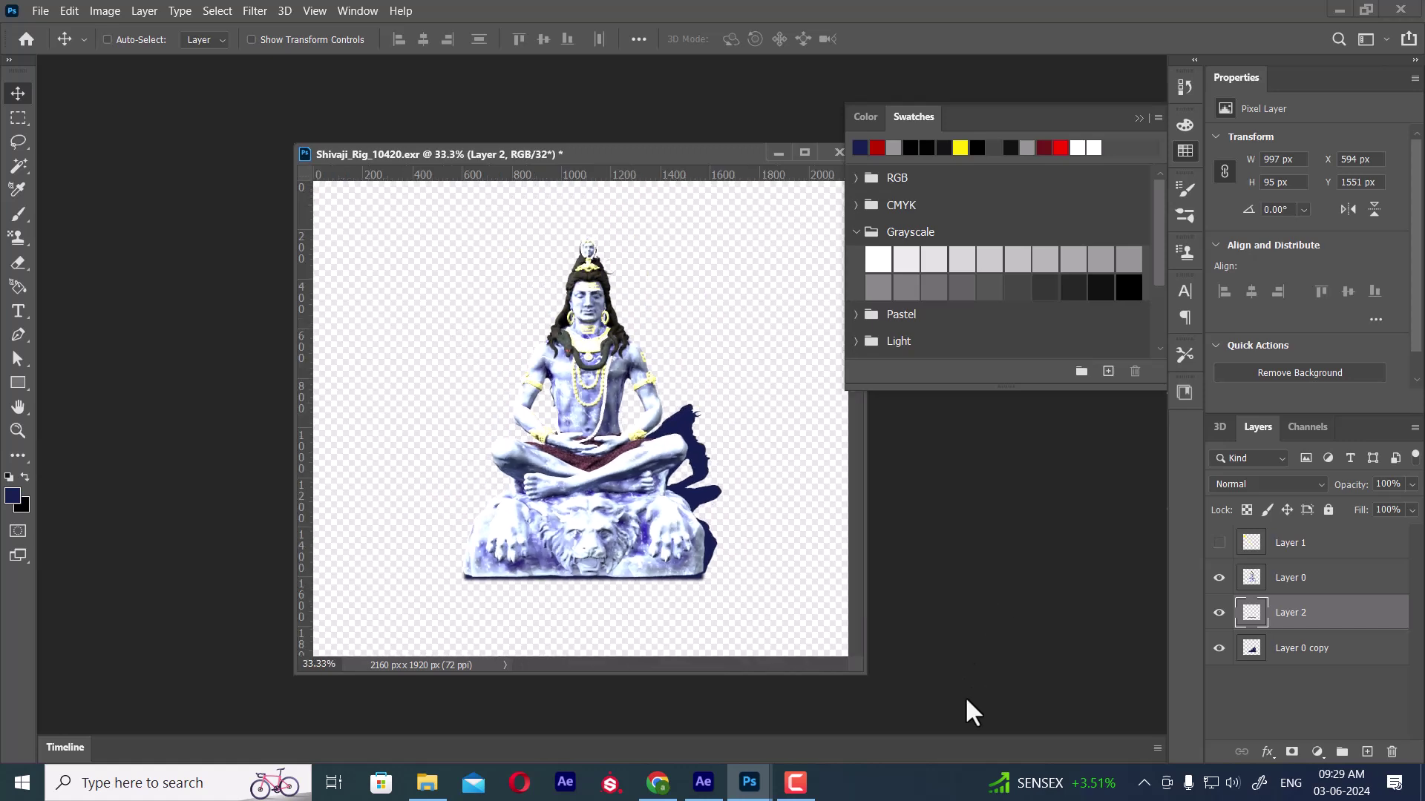
{"action": "left_click_drag", "start_coordinate": [519, 147], "coordinate": [431, 138]}
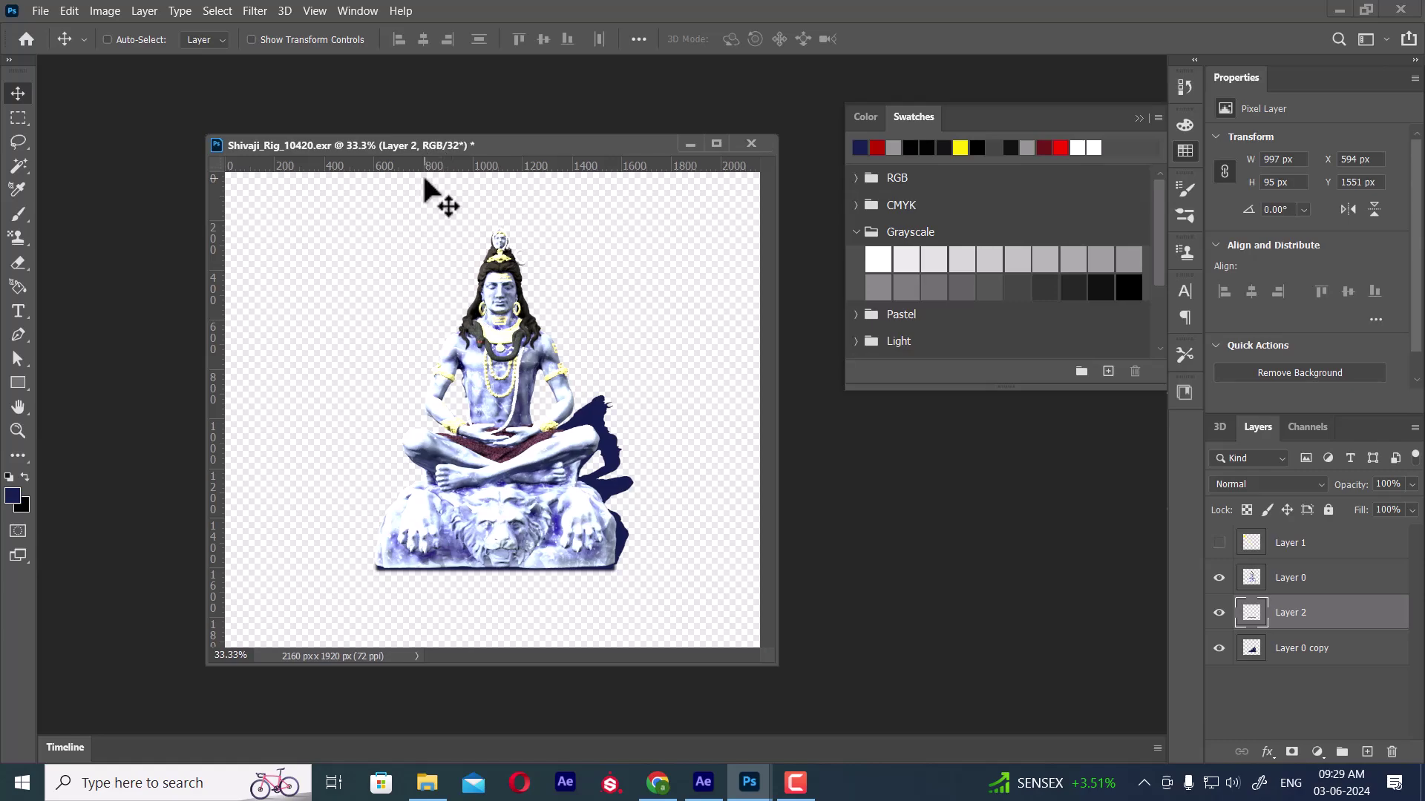
{"action": "key", "text": "ctrl"}
Begin saving to this computer, targeting the Shiv ji vfx project folder
{"action": "key", "text": "ctrl+s"}
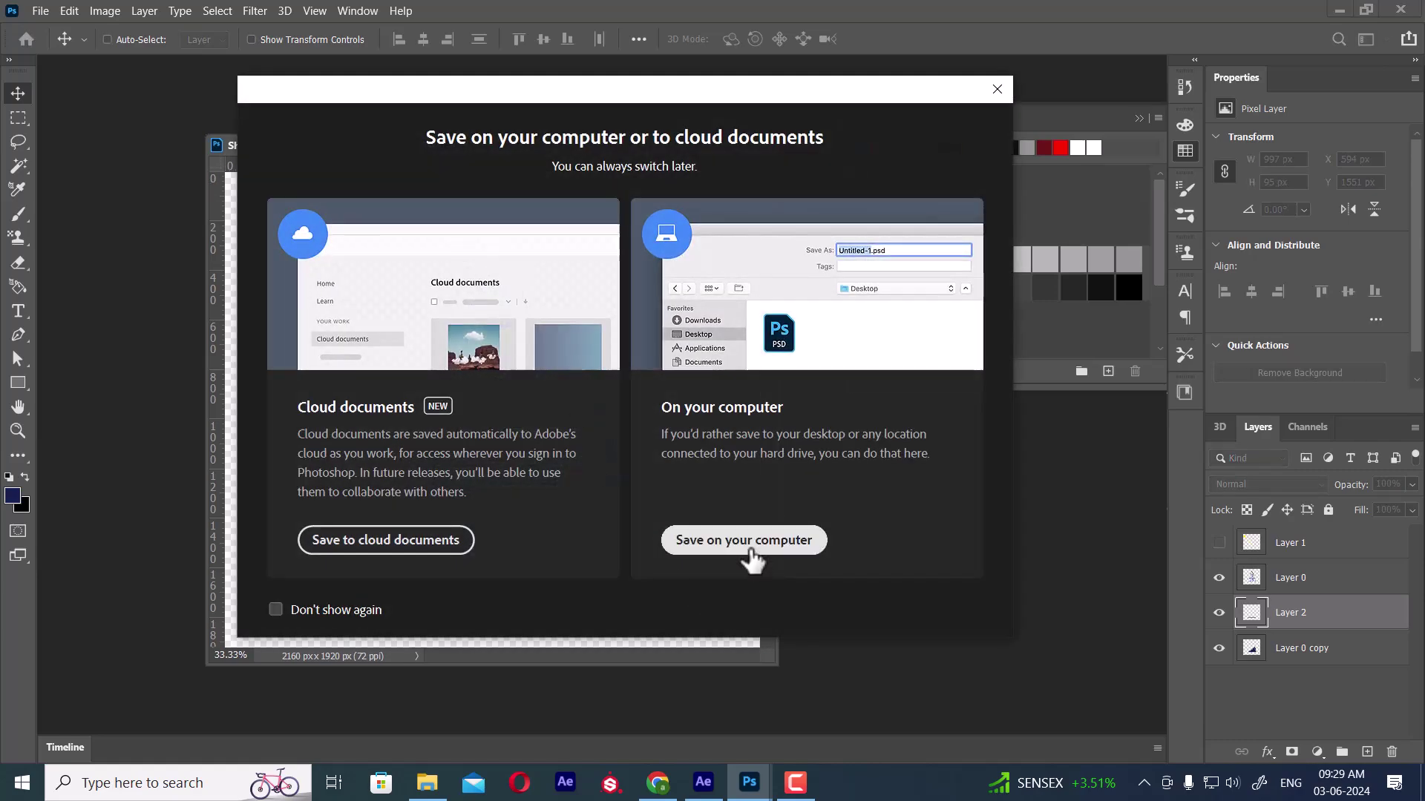
{"action": "left_click", "coordinate": [742, 565]}
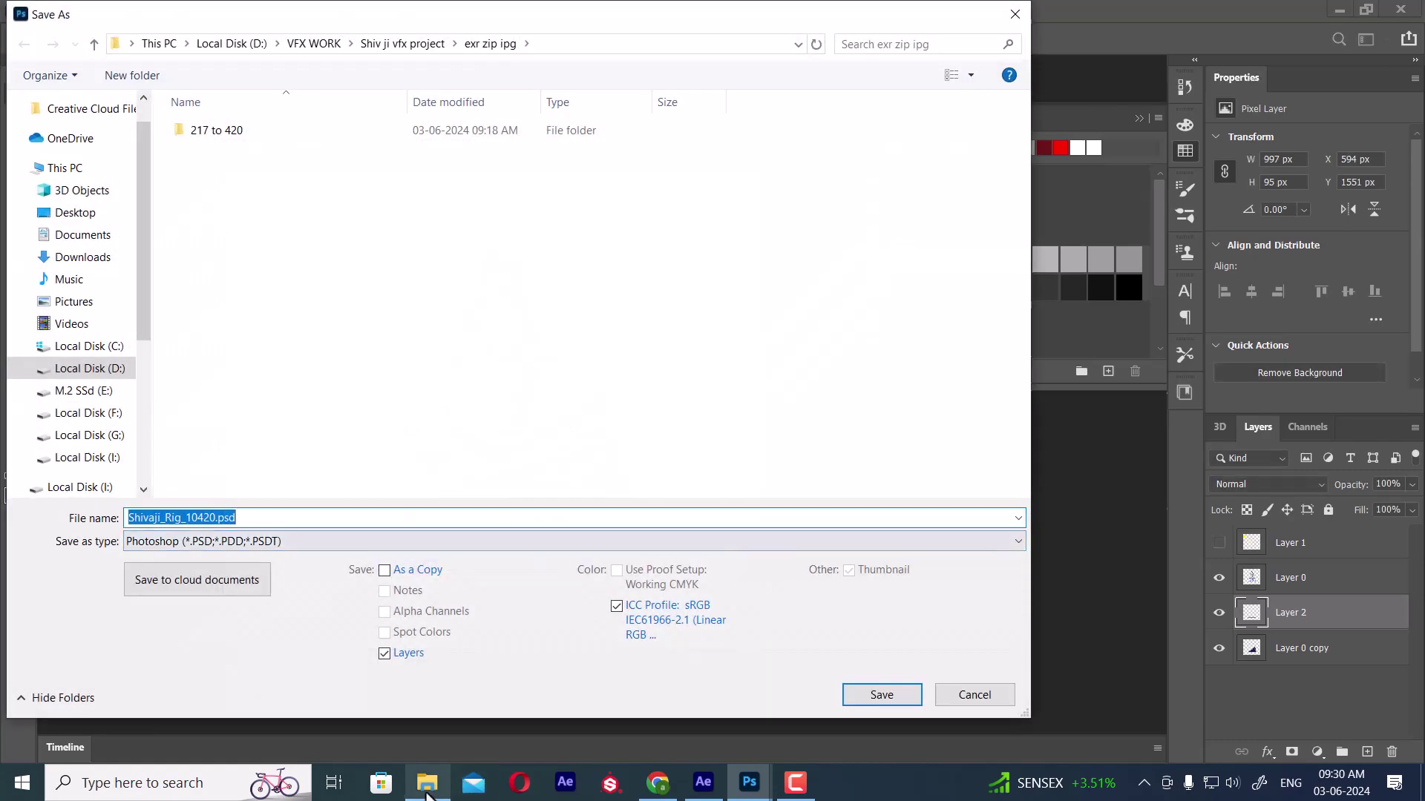
{"action": "key", "text": "alt+Tab"}
{"action": "left_click", "coordinate": [415, 141]}
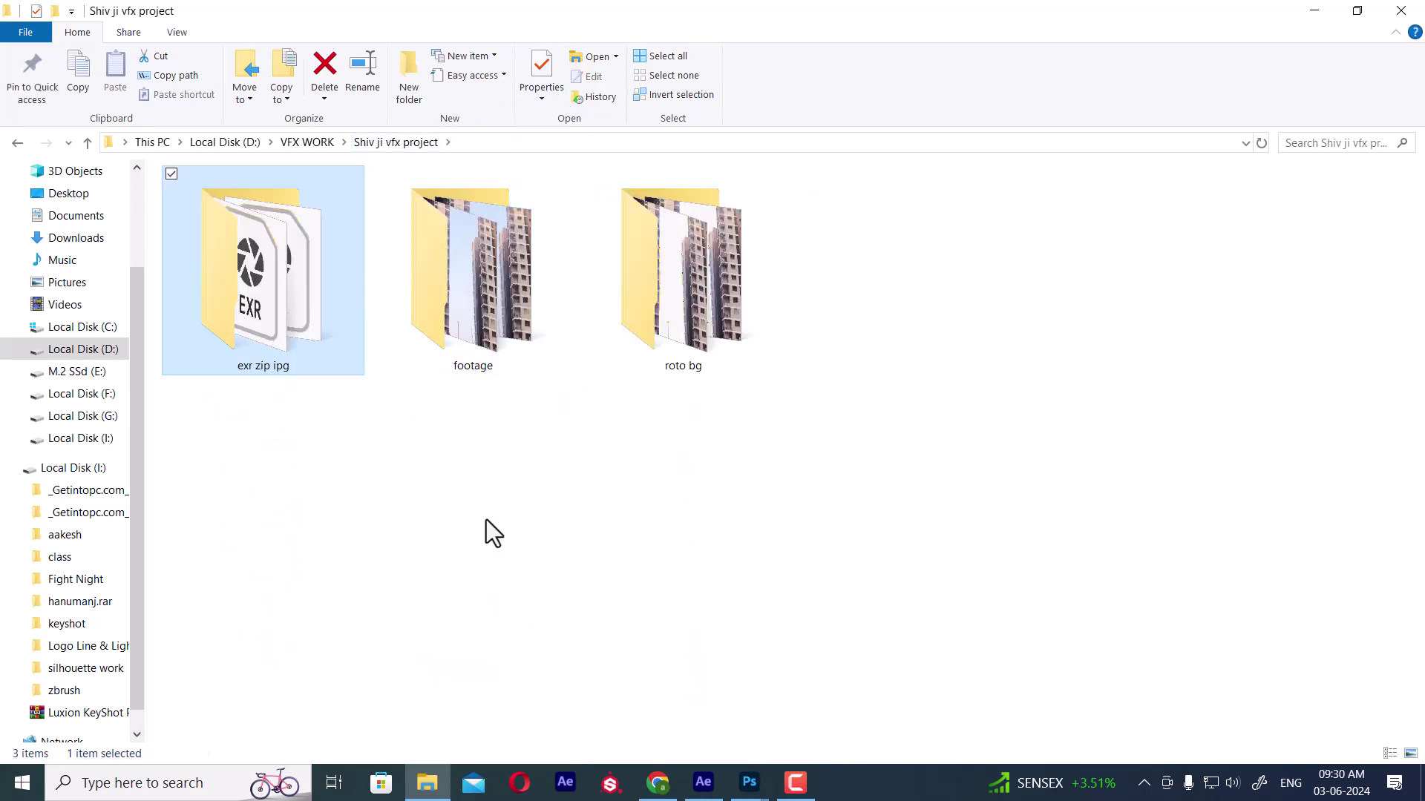
{"action": "left_click", "coordinate": [475, 142]}
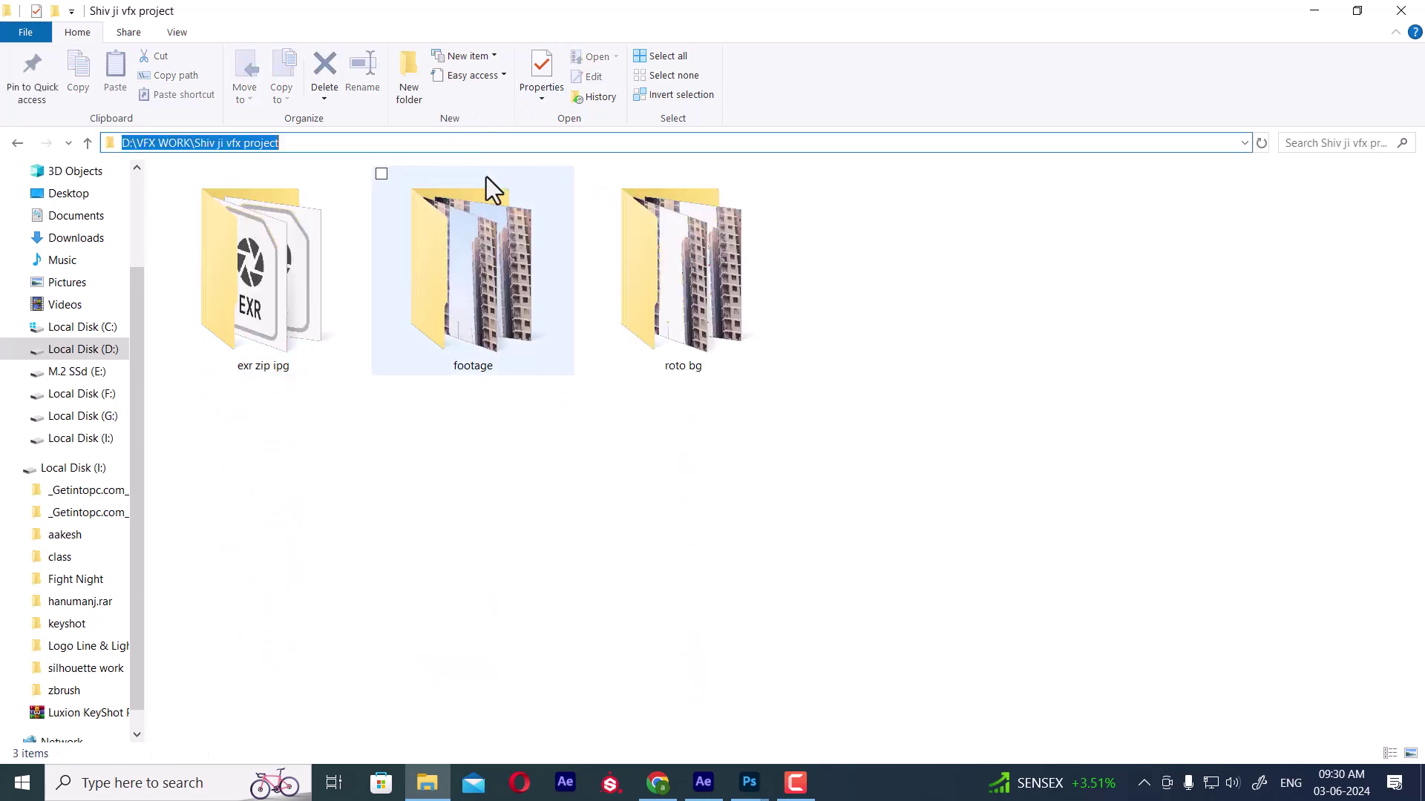
{"action": "key", "text": "alt+Tab"}
Save the file as 'shiv ji.psd' in Shiv ji vfx project, accepting the PSD format options
{"action": "key", "text": "alt+Up"}
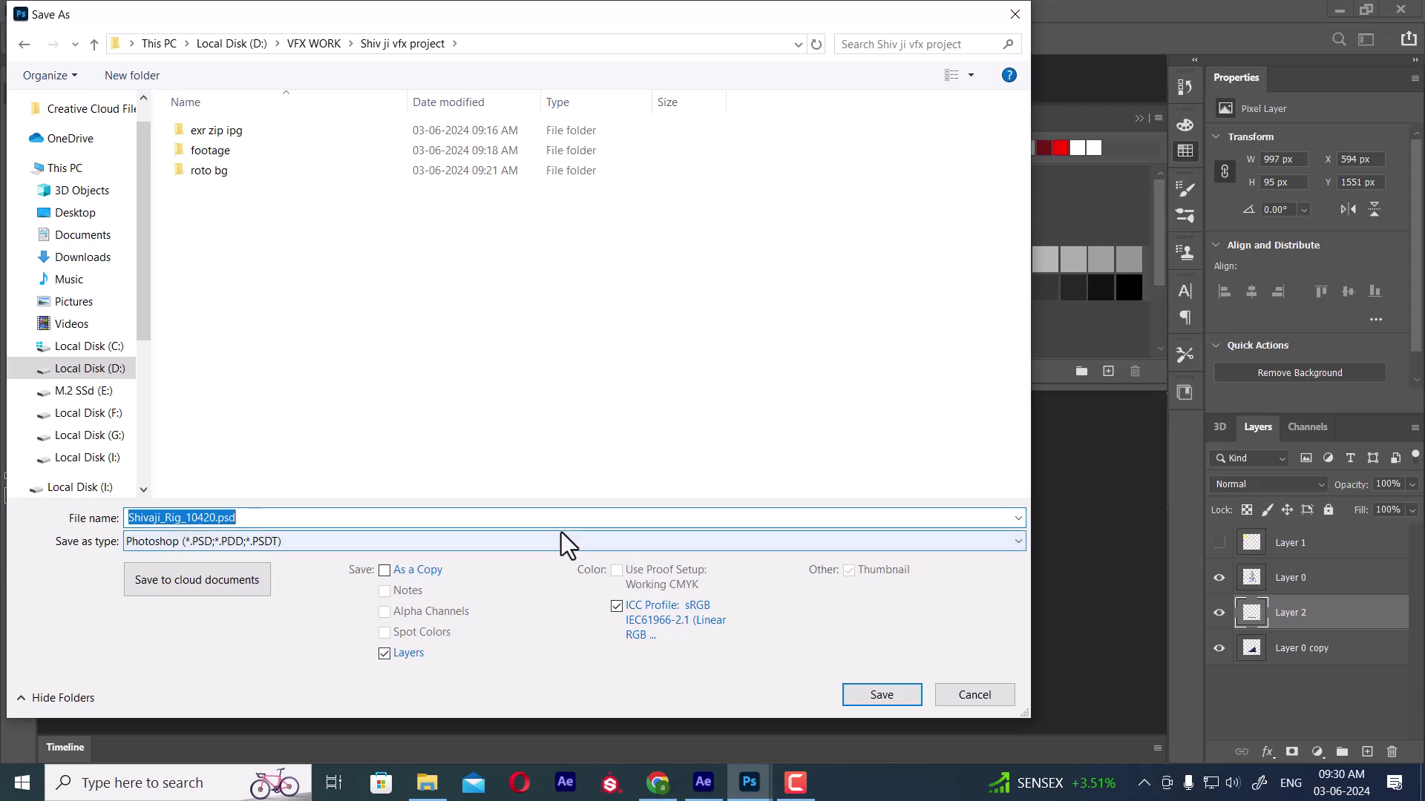
{"action": "type", "text": "shiv ji"}
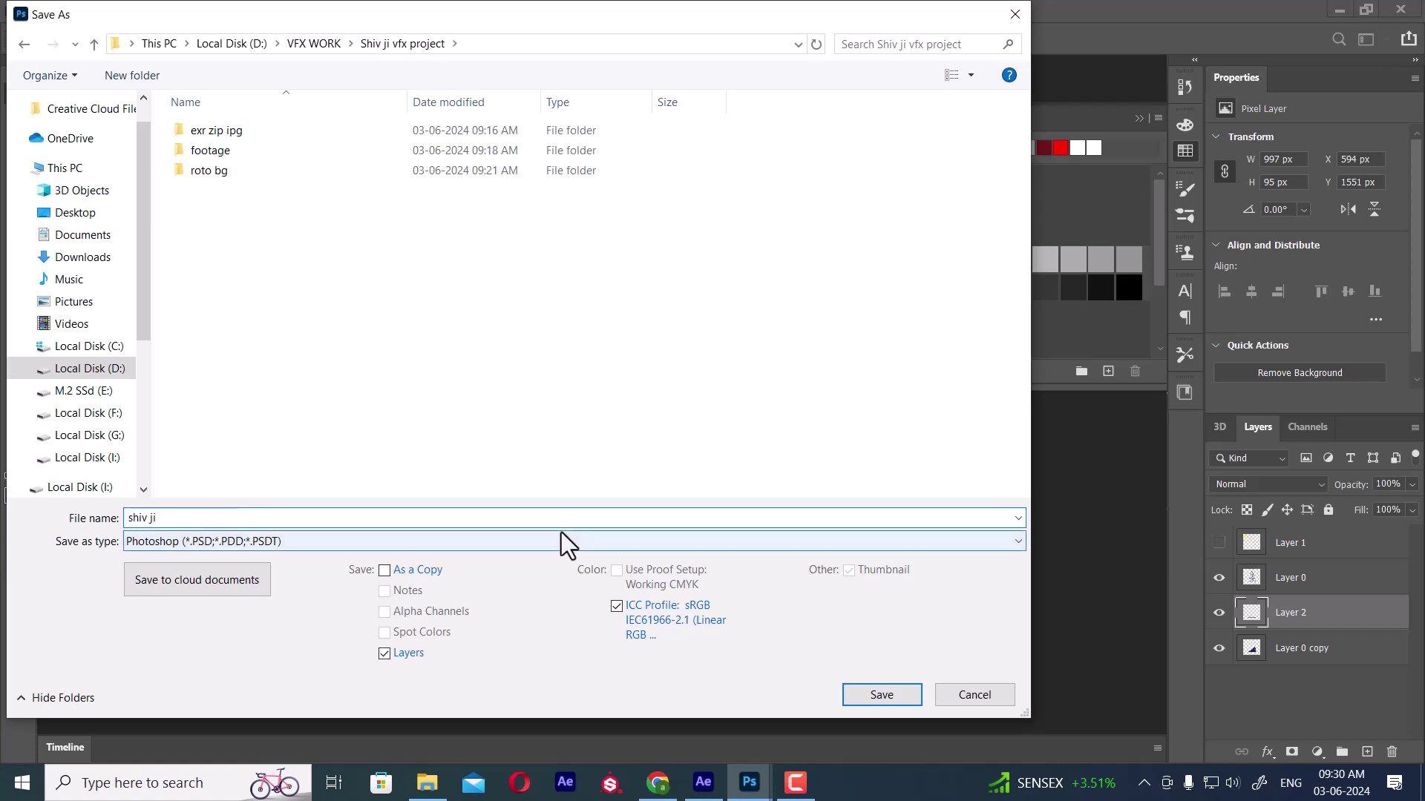
{"action": "key", "text": "Return"}
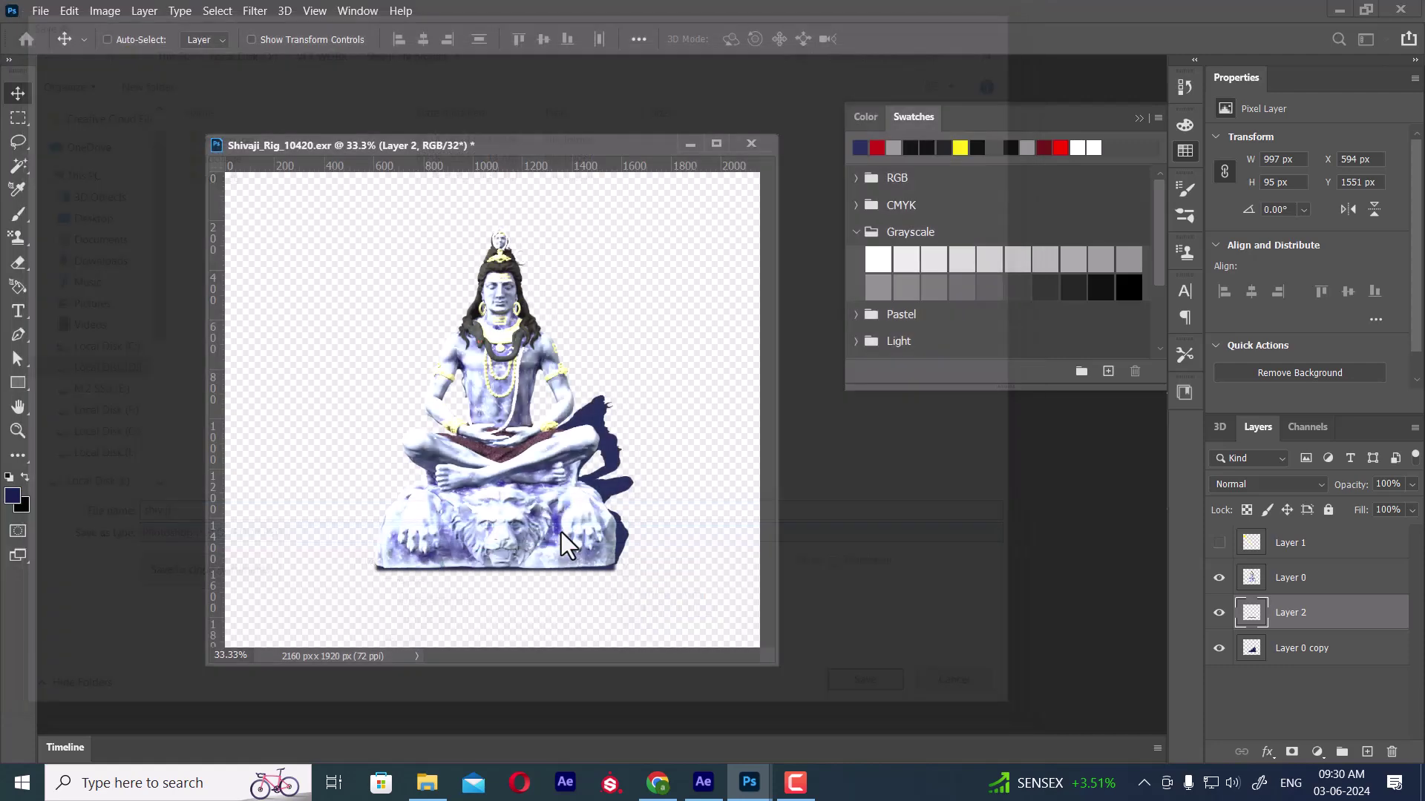
{"action": "key", "text": "Return"}
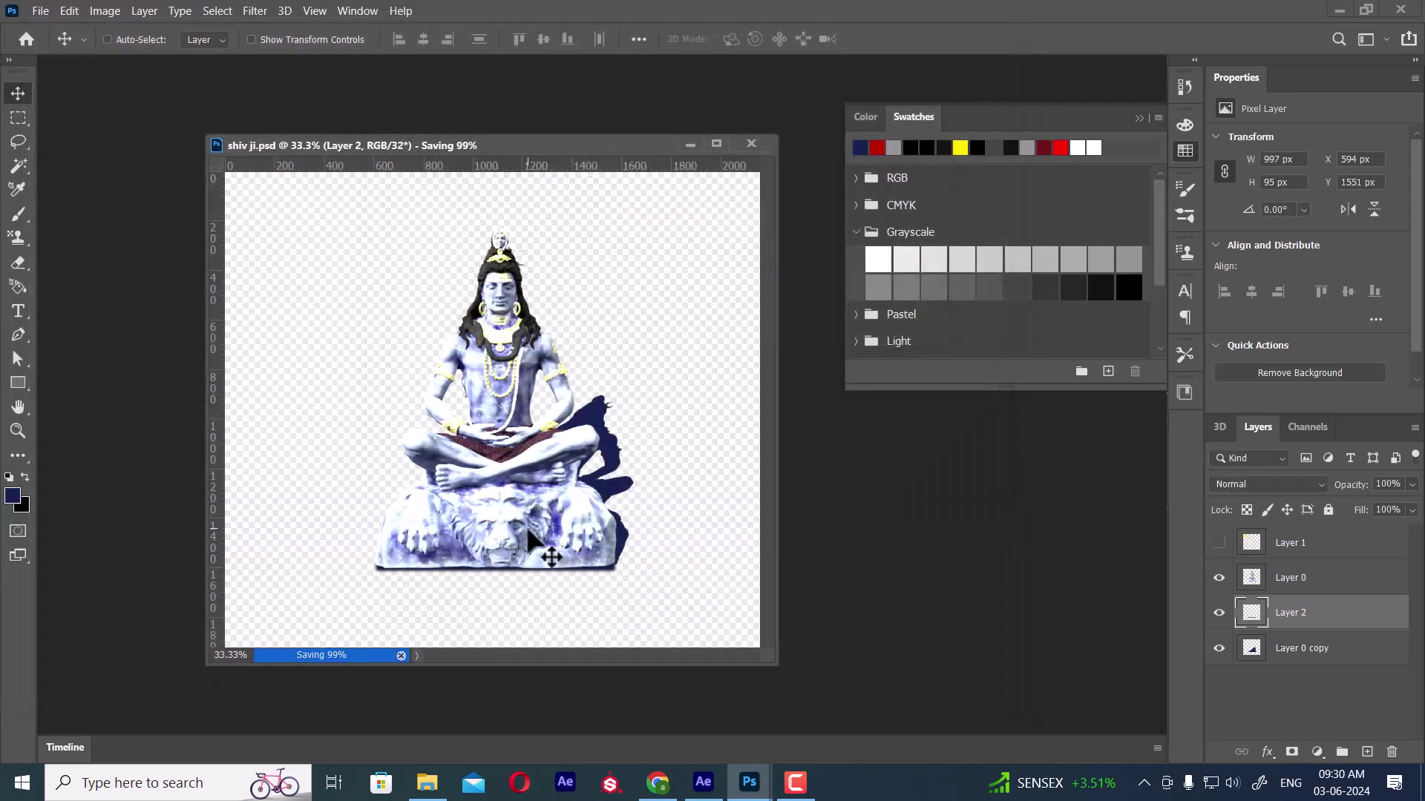